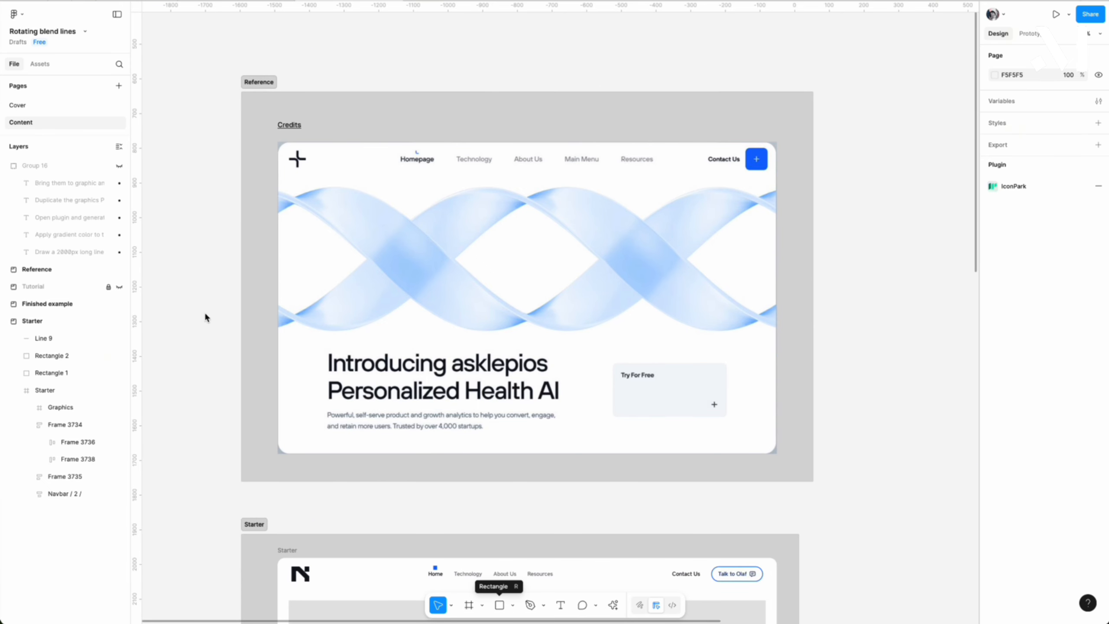
# Look over the Starter frame and its grey Graphics placeholder frame.
pyautogui.scroll(-8, 367, 421)
pyautogui.click(275, 364)
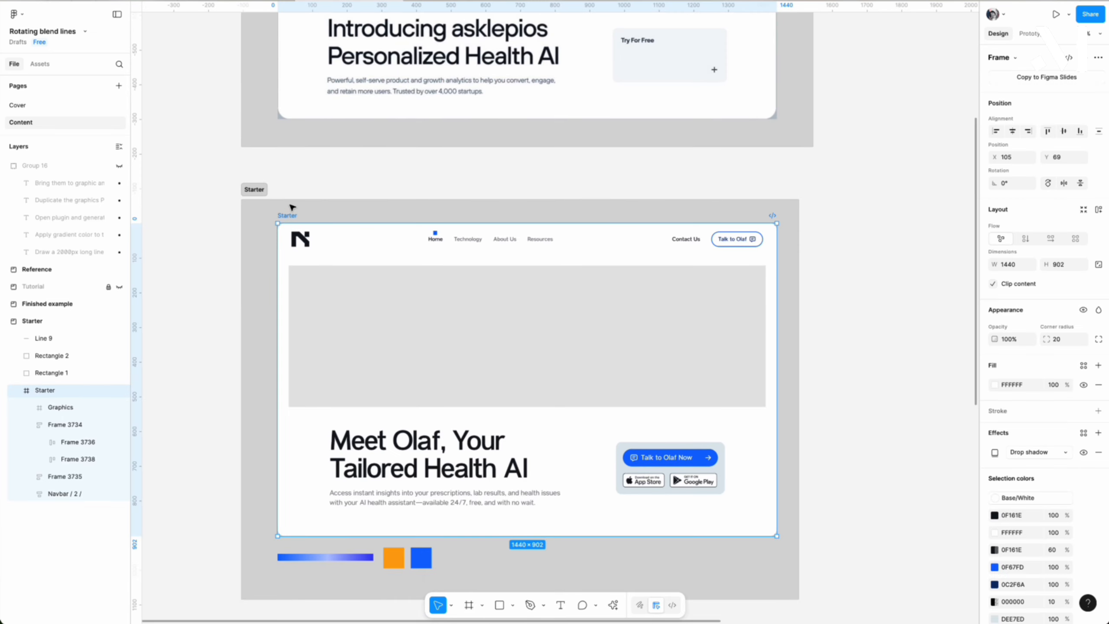
pyautogui.click(67, 407)
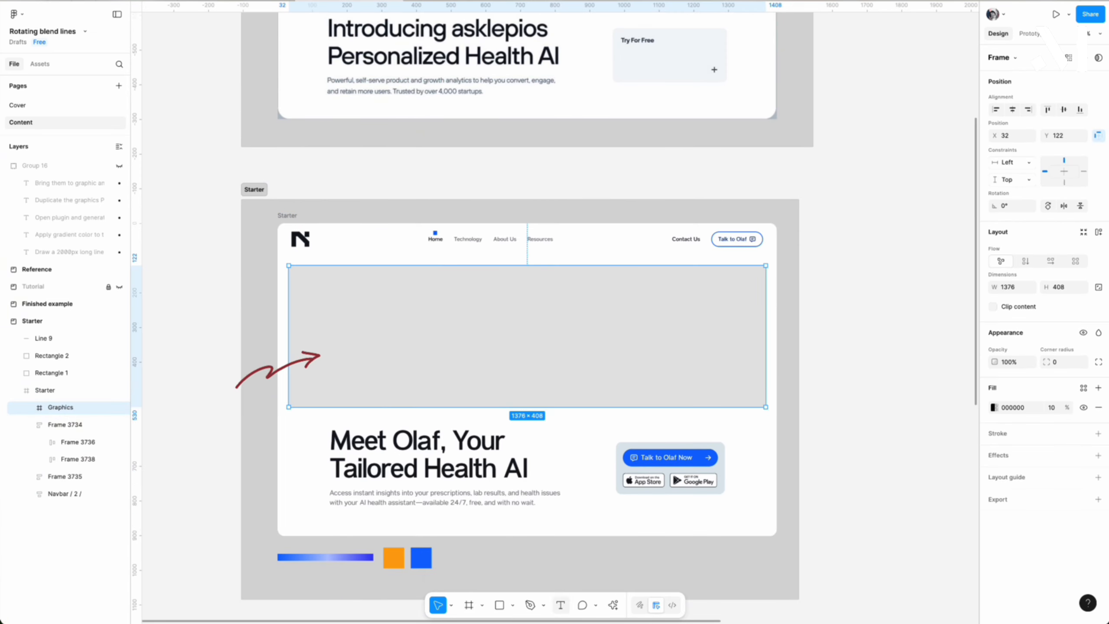
# Draw a horizontal line on an empty part of the canvas and set its width to 2000 px.
pyautogui.hotkey('shift', '2')
pyautogui.press('l')
pyautogui.moveTo(427, 330); pyautogui.dragTo(806, 331)
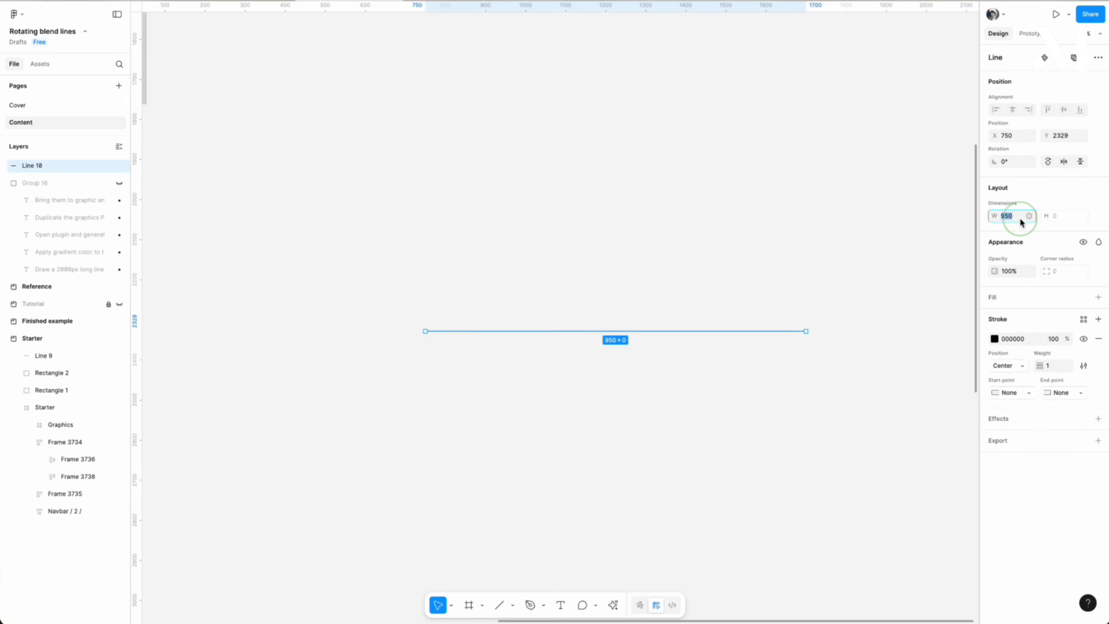
pyautogui.write('2000')
pyautogui.press('Return')
pyautogui.scroll(-5, 757, 248)
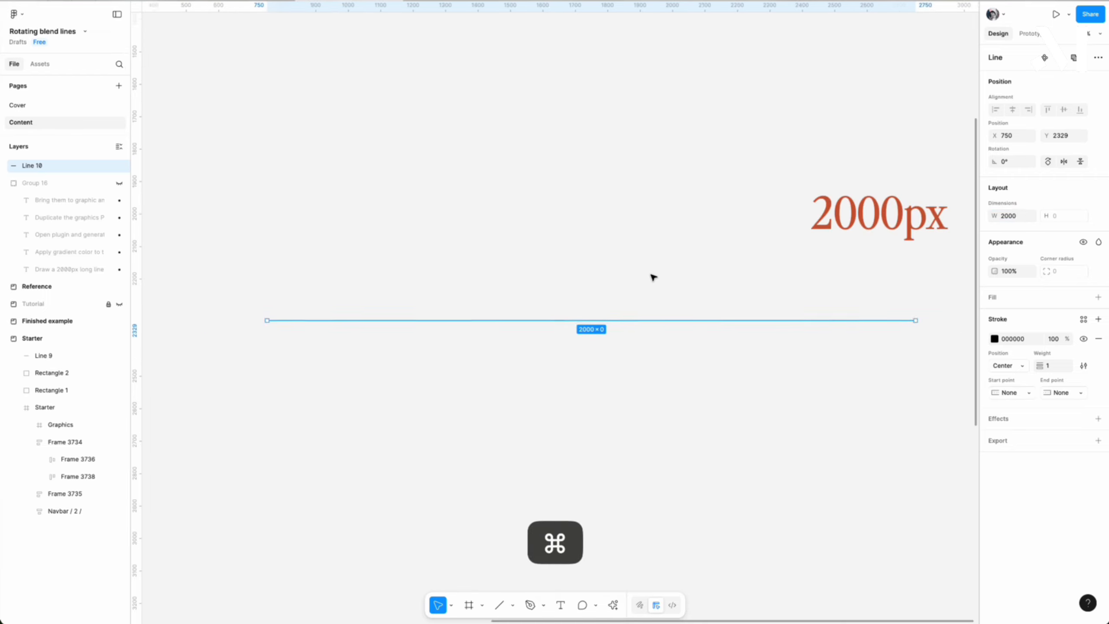
# Edit the line's vector path and add seven evenly spaced points between its endpoints.
pyautogui.scroll(2, 512, 317)
pyautogui.press('Return')
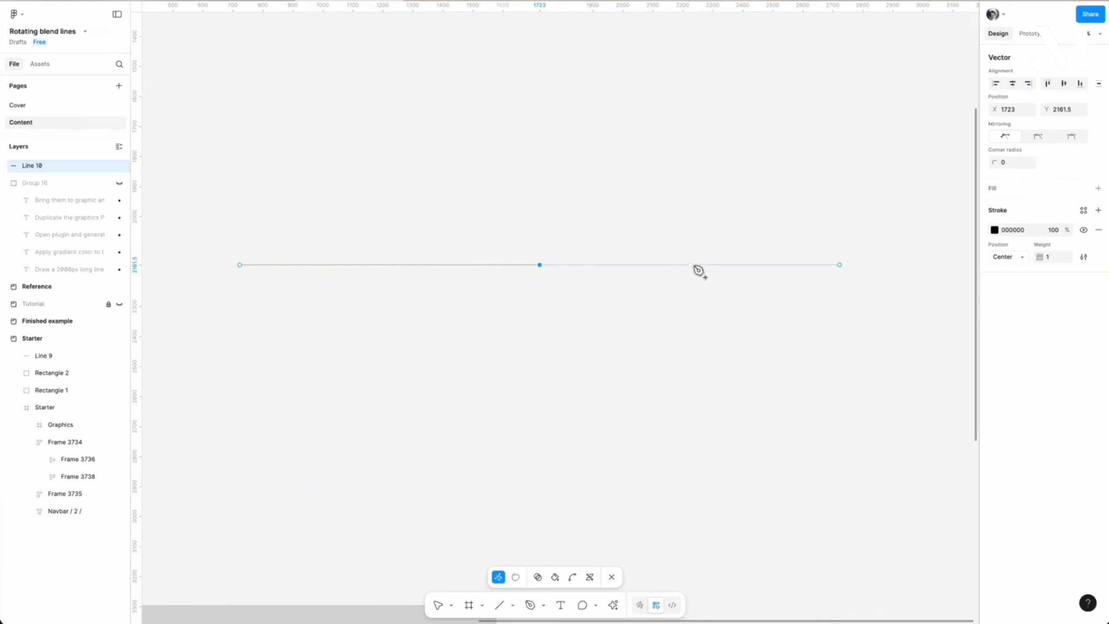
pyautogui.click(389, 265)
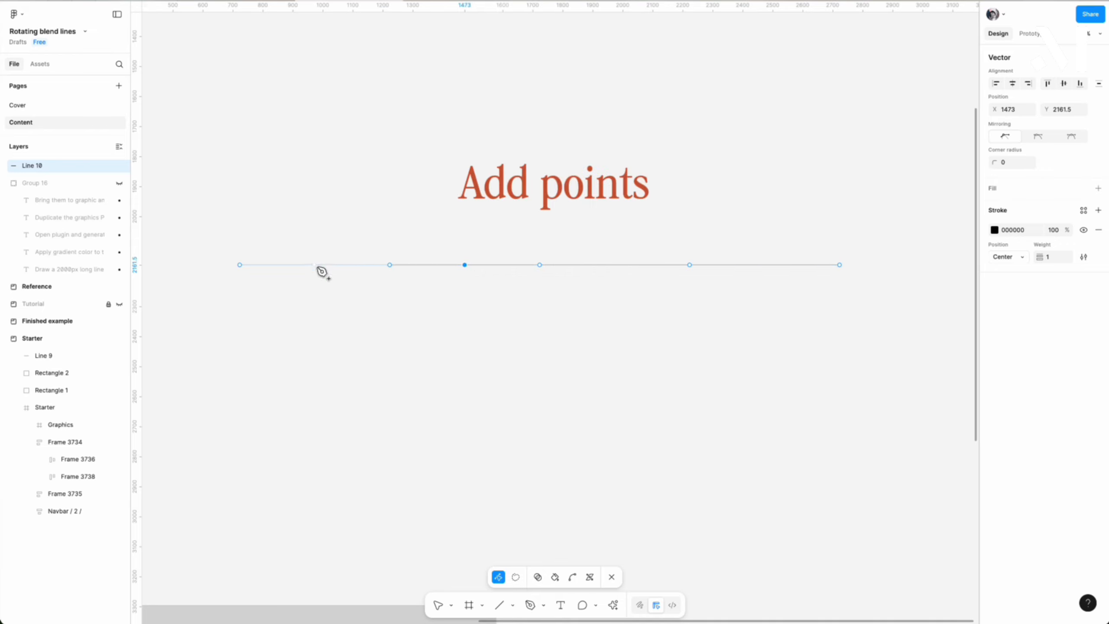
pyautogui.click(764, 264)
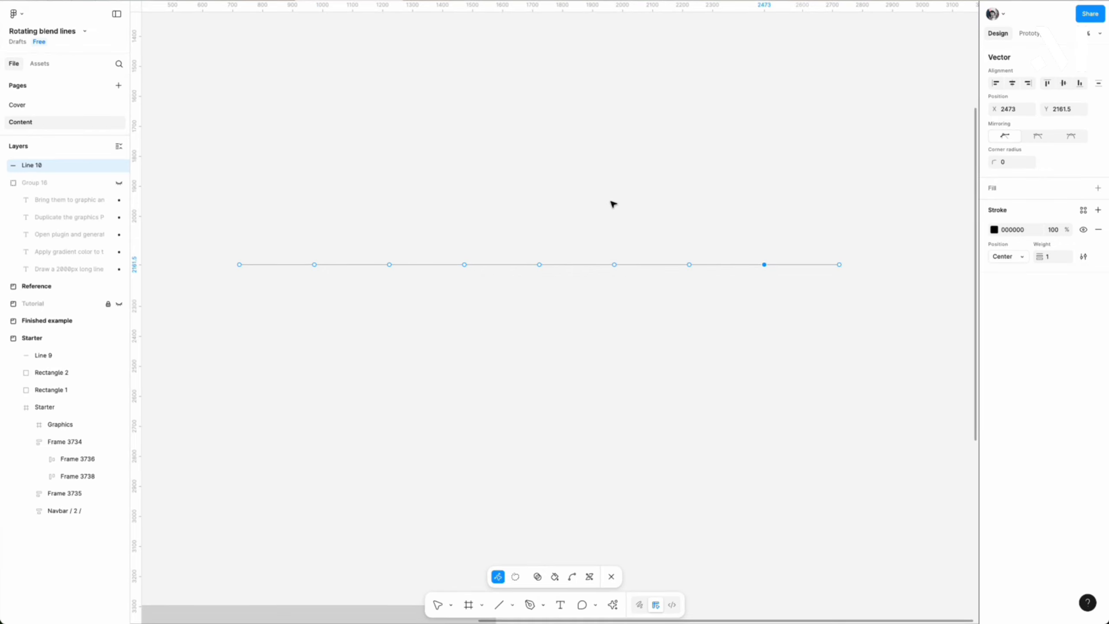
# Raise both endpoints and every second point between them to Y 2081.5, forming a zigzag.
pyautogui.moveTo(210, 228); pyautogui.dragTo(279, 304)
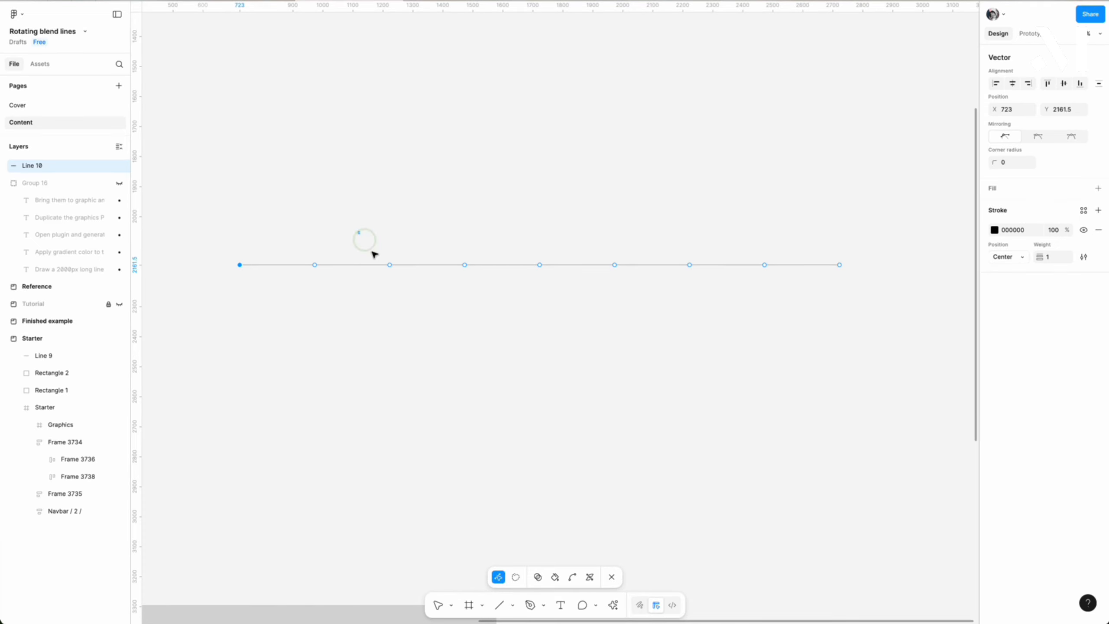
pyautogui.moveTo(374, 253); pyautogui.dragTo(429, 322)
pyautogui.moveTo(664, 226); pyautogui.dragTo(722, 308)
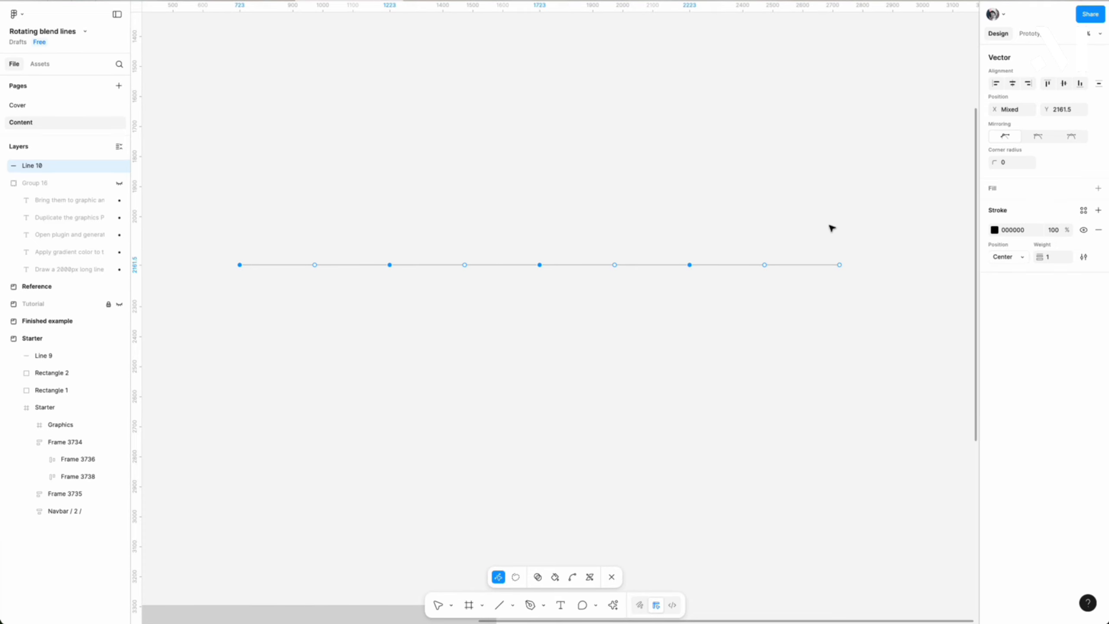
pyautogui.moveTo(828, 224); pyautogui.dragTo(881, 312)
pyautogui.hotkey('shift', 'Up')
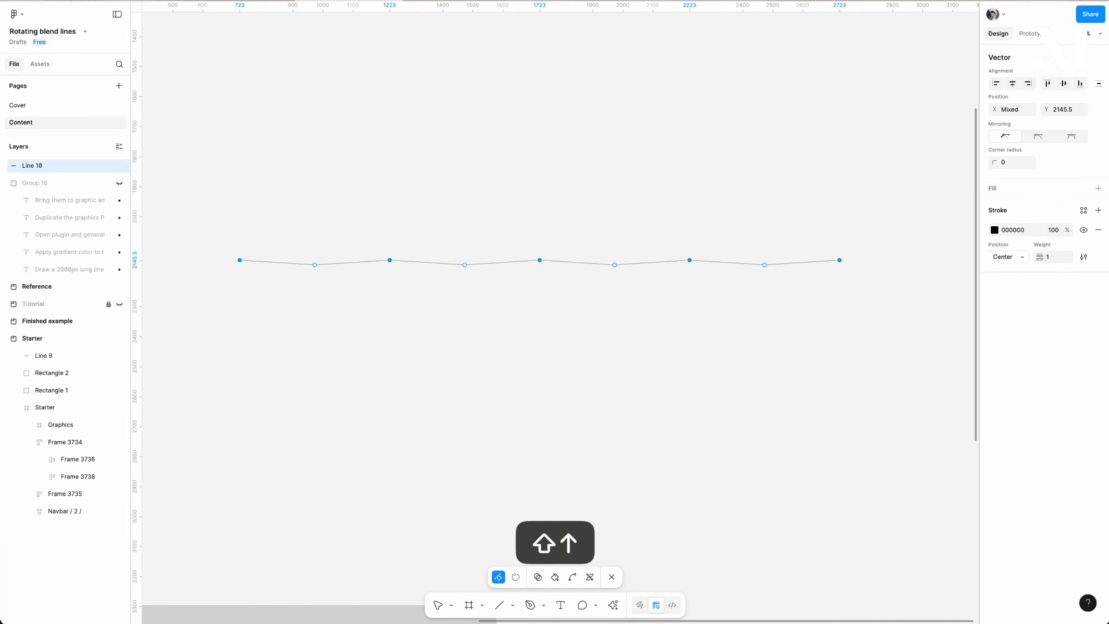
pyautogui.hotkey('shift', 'Up')
pyautogui.hotkey('shift', 'Up')
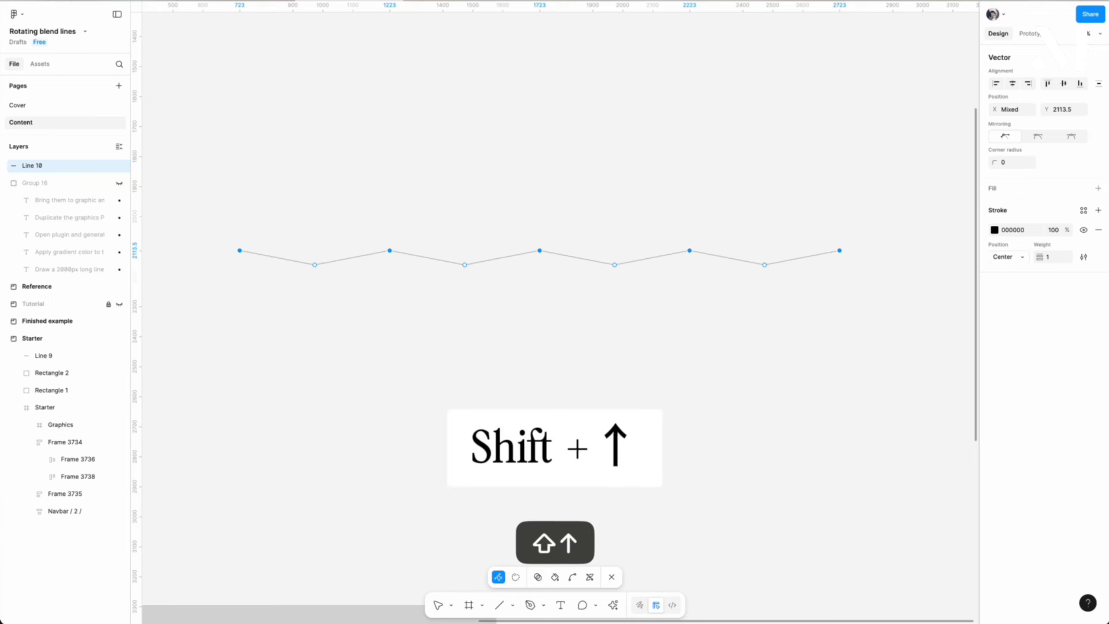
pyautogui.hotkey('shift', 'Up')
# Lower the zigzag's four remaining points together to Y 2241.5.
pyautogui.click(315, 264)
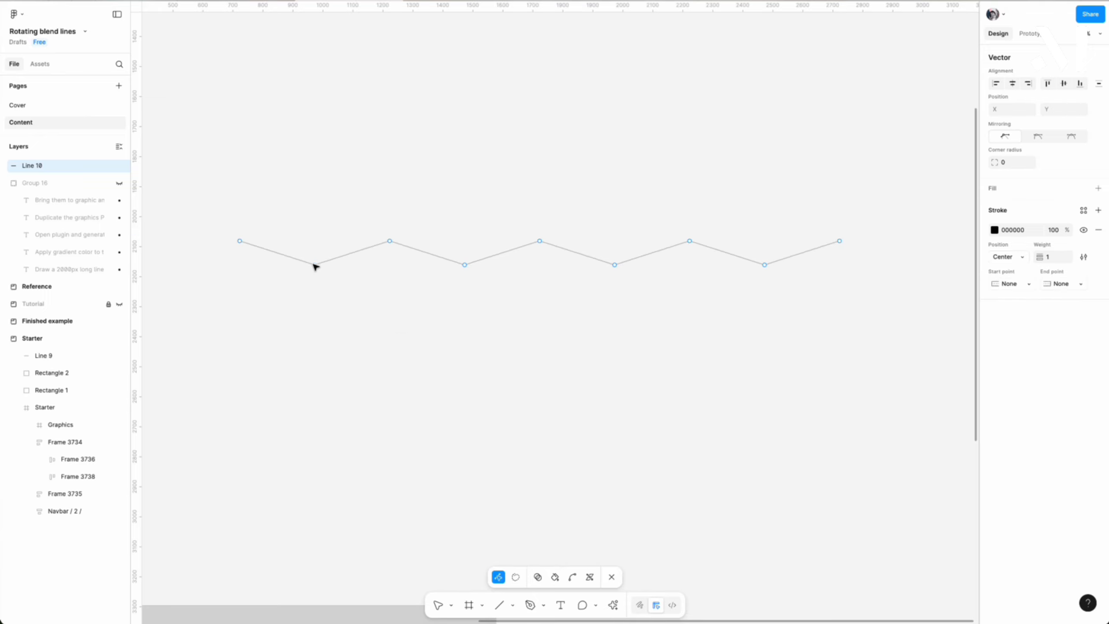
pyautogui.moveTo(308, 240); pyautogui.dragTo(332, 332)
pyautogui.moveTo(452, 226); pyautogui.dragTo(486, 329)
pyautogui.moveTo(611, 206); pyautogui.dragTo(613, 248)
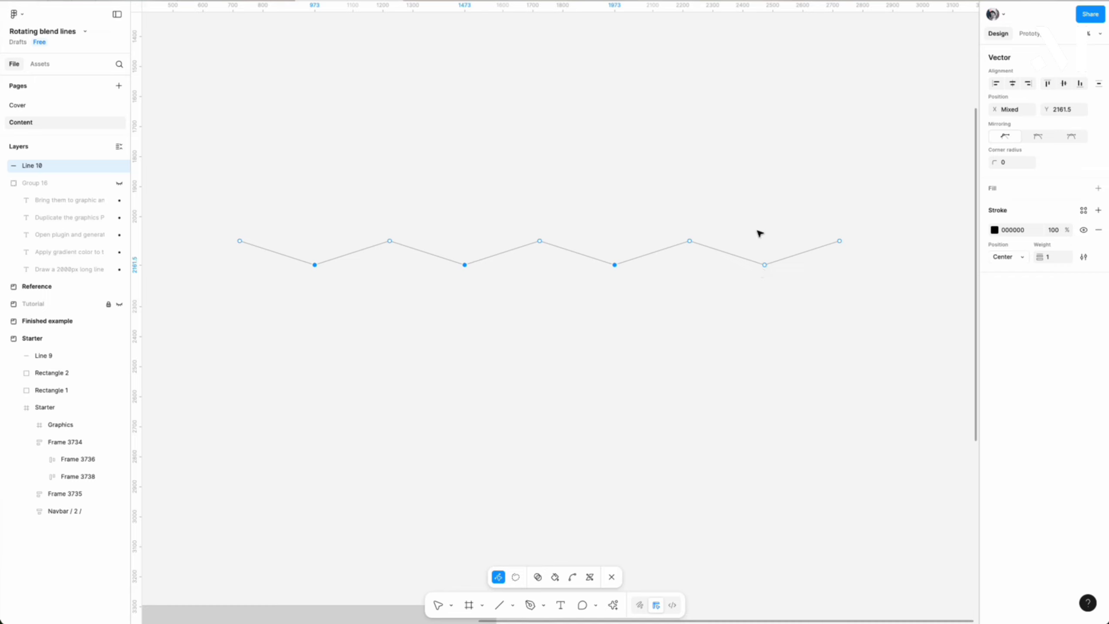
pyautogui.moveTo(760, 234); pyautogui.dragTo(809, 353)
pyautogui.hotkey('shift', 'Down')
pyautogui.hotkey('shift', 'Down')
pyautogui.hotkey('shift', 'Down')
pyautogui.hotkey('shift', 'Down')
pyautogui.hotkey('shift', 'Down')
pyautogui.hotkey('shift', 'Down')
pyautogui.hotkey('shift', 'Down')
pyautogui.hotkey('shift', 'Down')
pyautogui.hotkey('shift', 'Down')
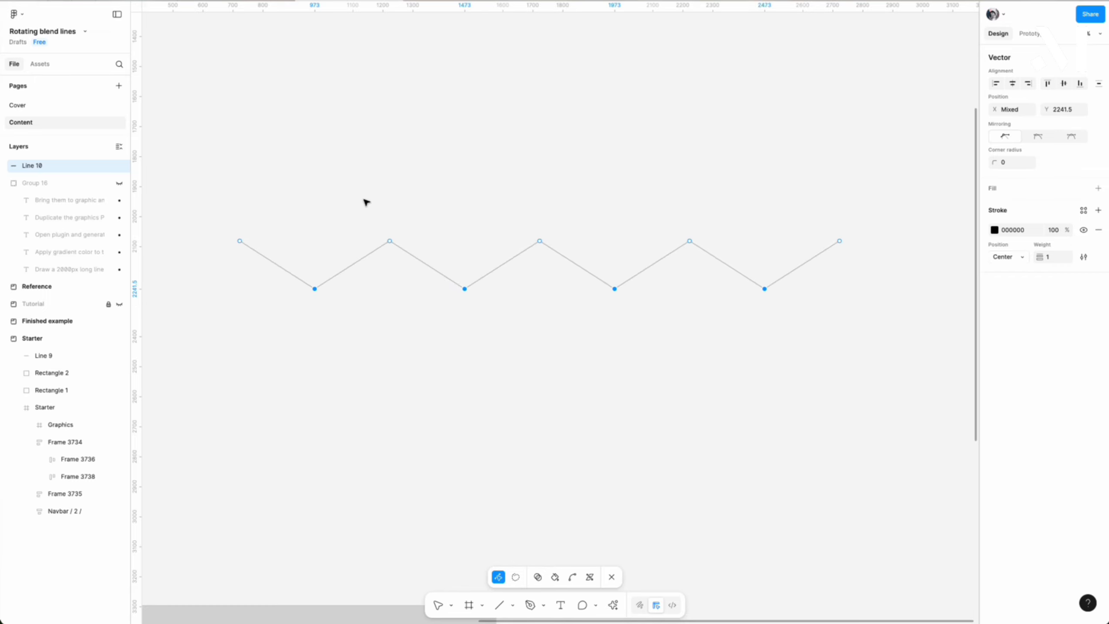
# Bend all the interior points into smooth curves to form a wave, and finish vector editing.
pyautogui.press('super')
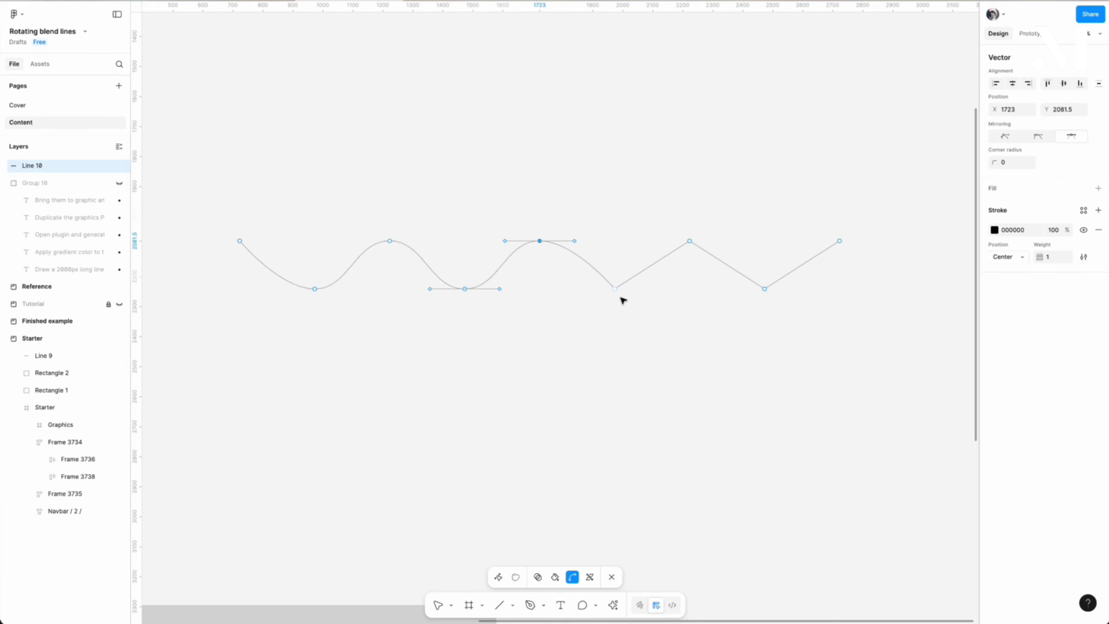
pyautogui.keyDown('super'); pyautogui.click(690, 242); pyautogui.keyUp('super')
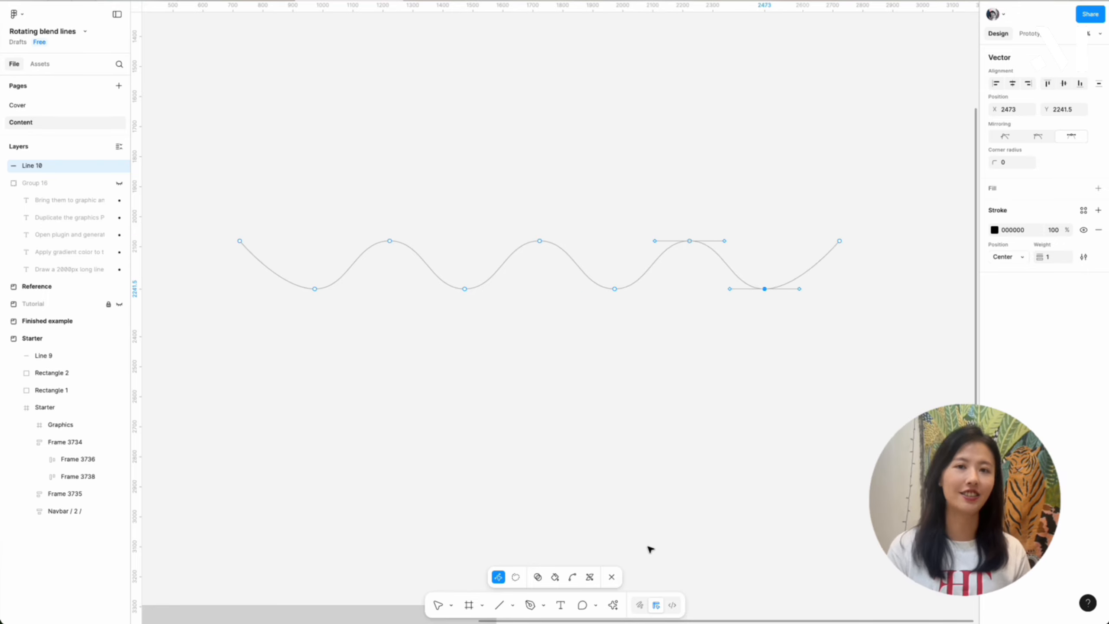
pyautogui.click(612, 577)
pyautogui.click(624, 392)
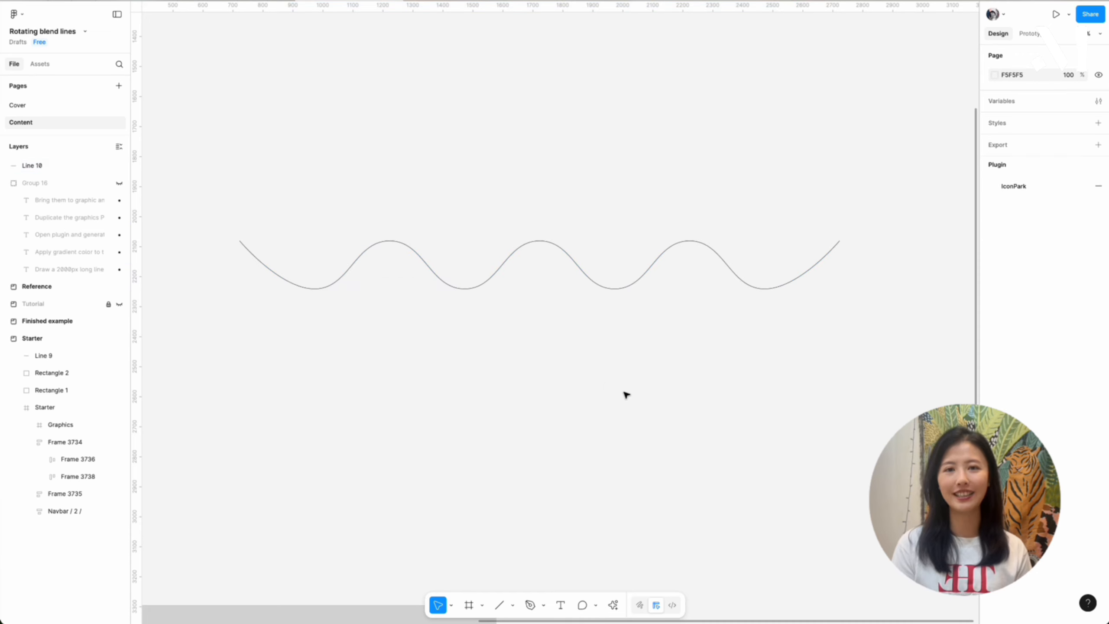
# Duplicate the wave line and shift the copy 80 px horizontally to the right.
pyautogui.click(517, 263)
pyautogui.press('super+d')
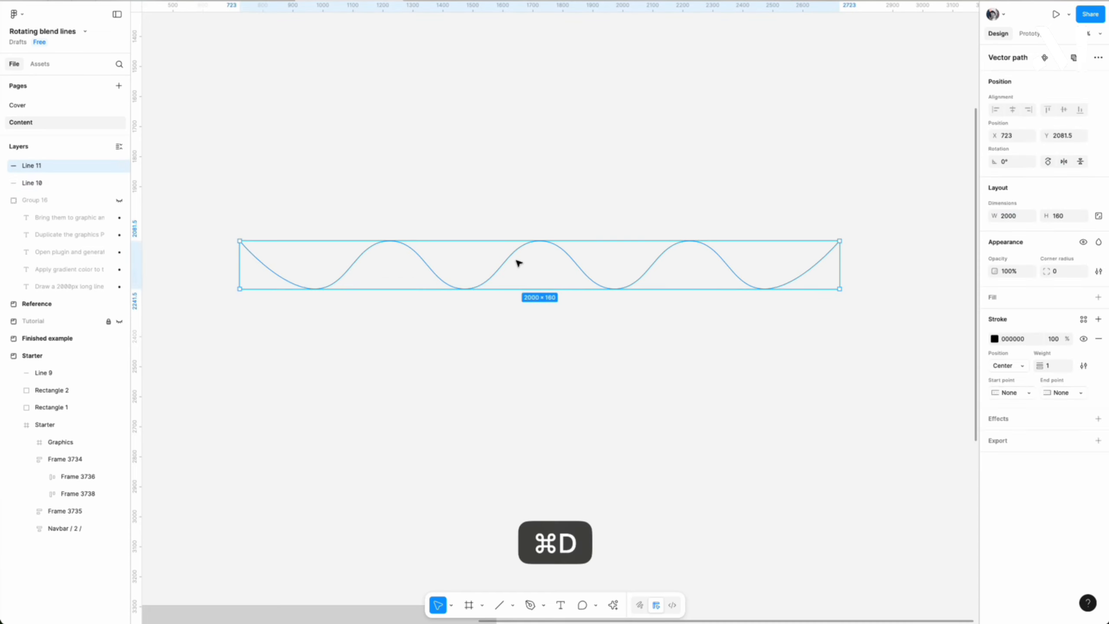
pyautogui.hotkey('shift', 'Right')
pyautogui.hotkey('shift', 'Right')
pyautogui.hotkey('shift', 'Right')
pyautogui.hotkey('shift', 'Right')
pyautogui.hotkey('shift', 'Right')
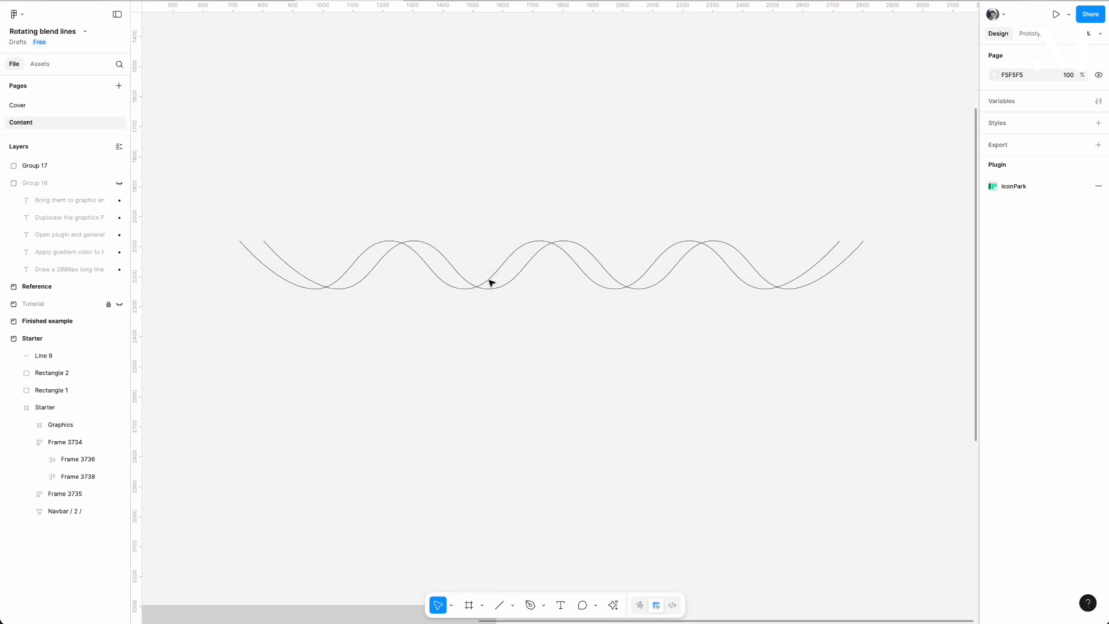
# Duplicate the grouped pair of waves and place the copy below the original.
pyautogui.click(491, 282)
pyautogui.press('super+d')
pyautogui.moveTo(490, 287); pyautogui.dragTo(495, 407)
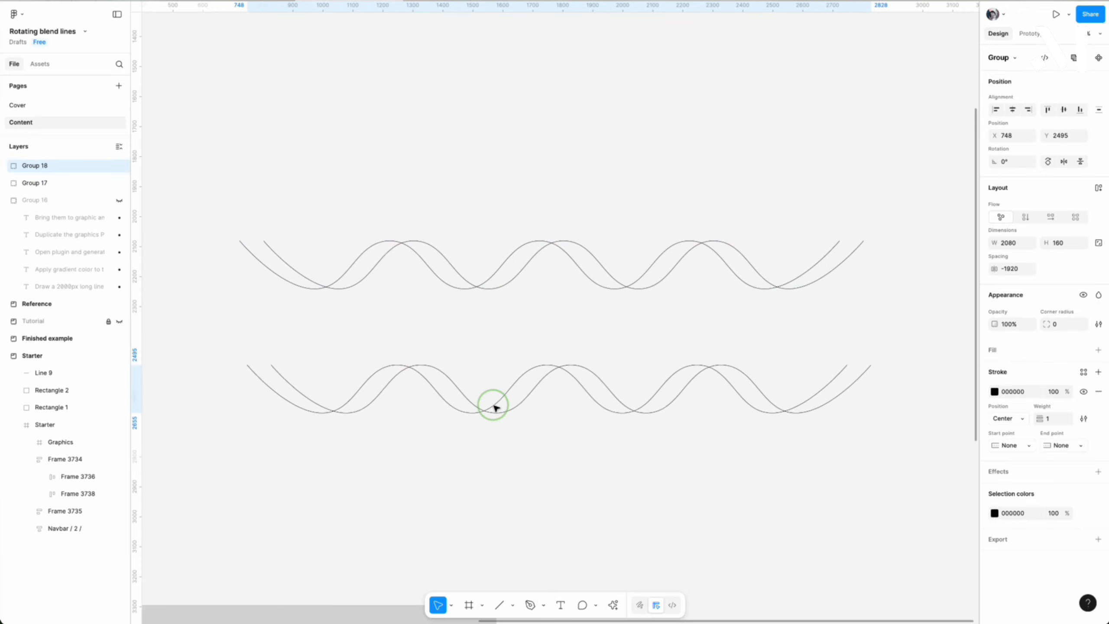
# Apply the blue gradient stroke to the upper wave pair and color the lower pair's lines blue 0F67FD and orange FDA30E.
pyautogui.click(1084, 513)
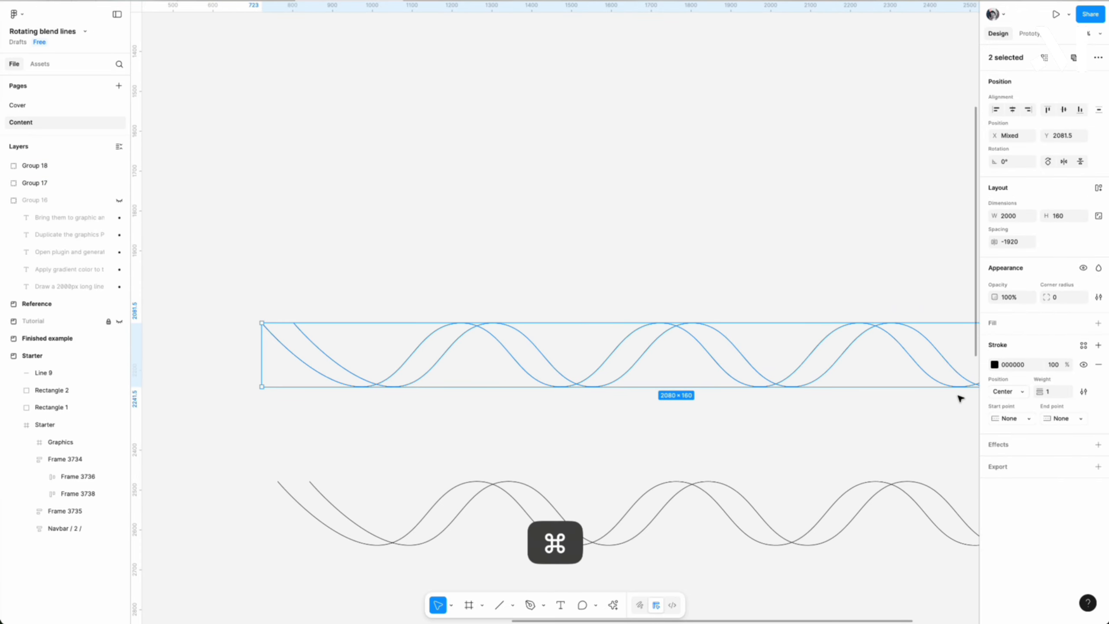
pyautogui.press('super+v')
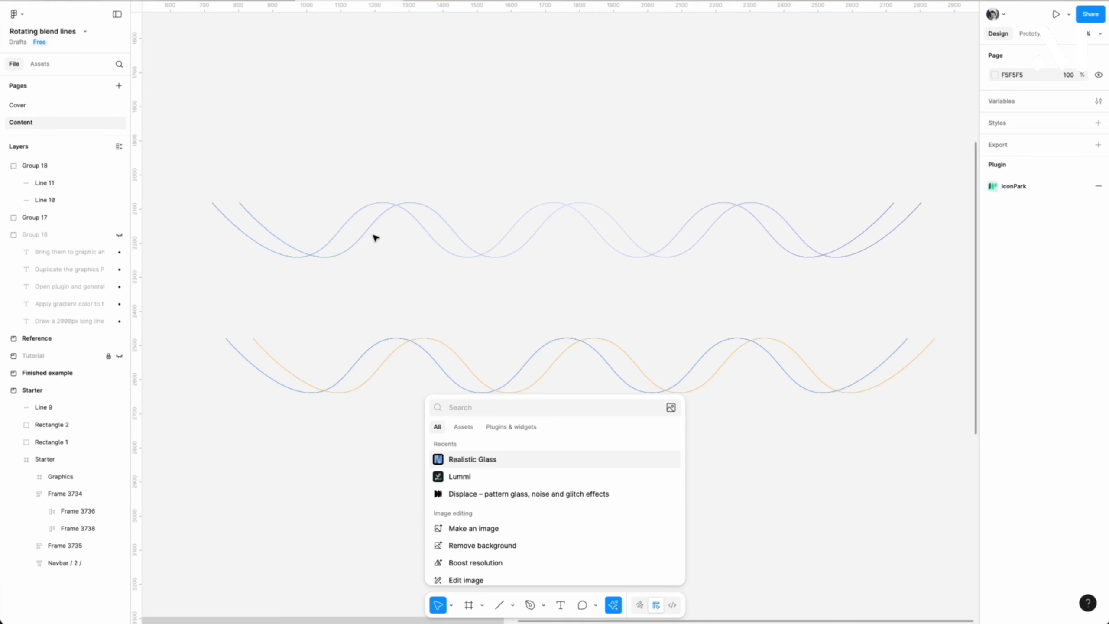
# Run the Vector Blender plugin and generate 10 blended elements between the two upper gradient waves.
pyautogui.write('vect')
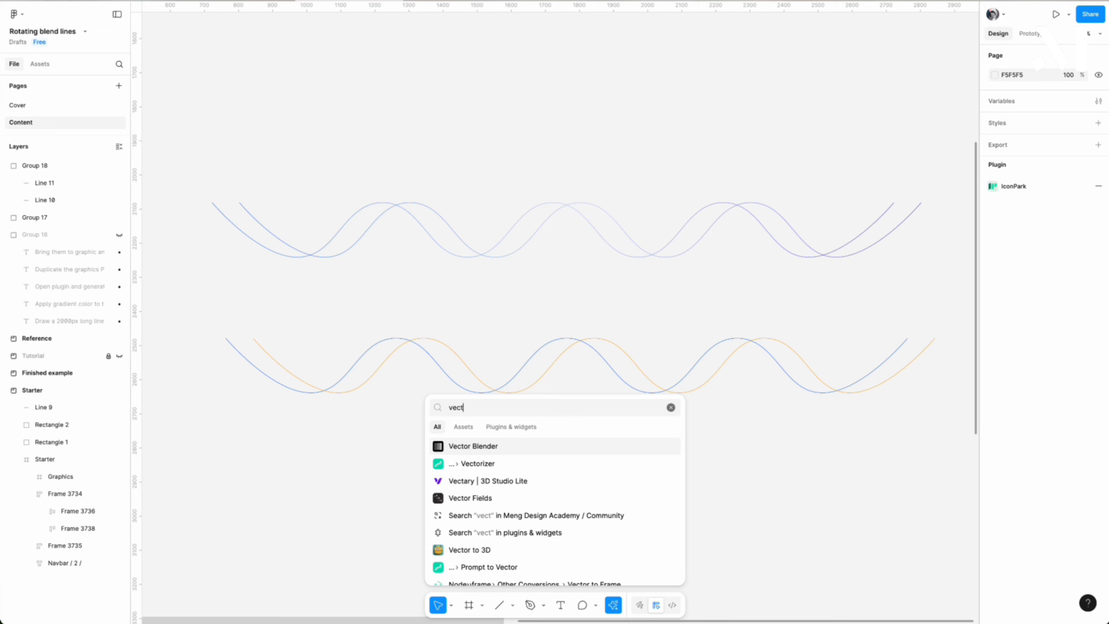
pyautogui.press('Return')
pyautogui.moveTo(367, 73); pyautogui.dragTo(548, 33)
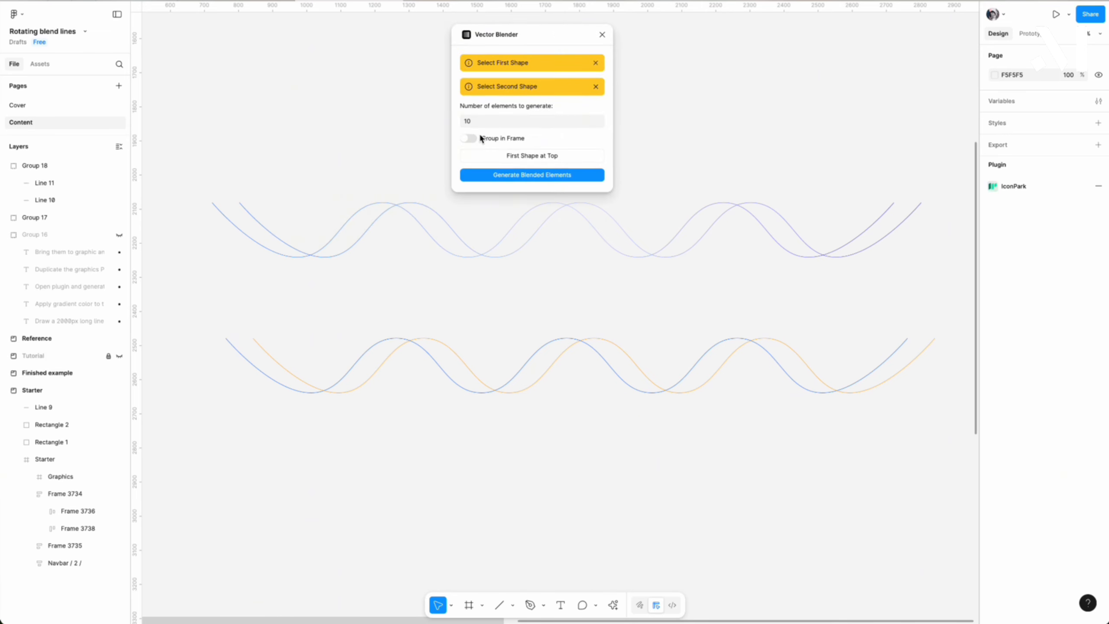
pyautogui.keyDown('super'); pyautogui.click(386, 215); pyautogui.keyUp('super')
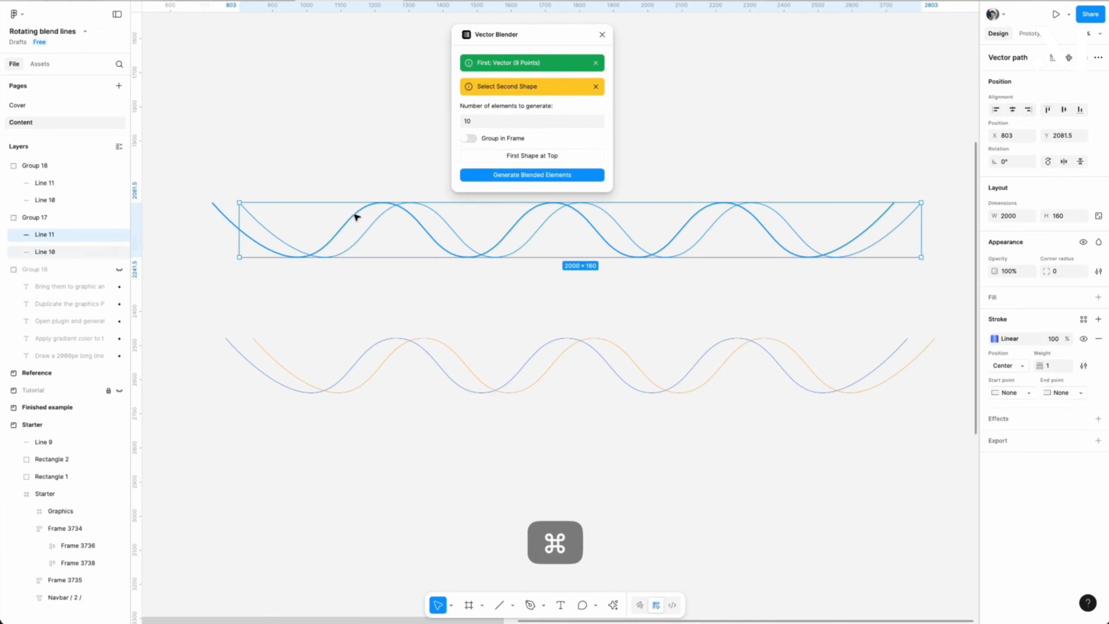
pyautogui.keyDown('super'); pyautogui.click(347, 222); pyautogui.keyUp('super')
pyautogui.click(514, 175)
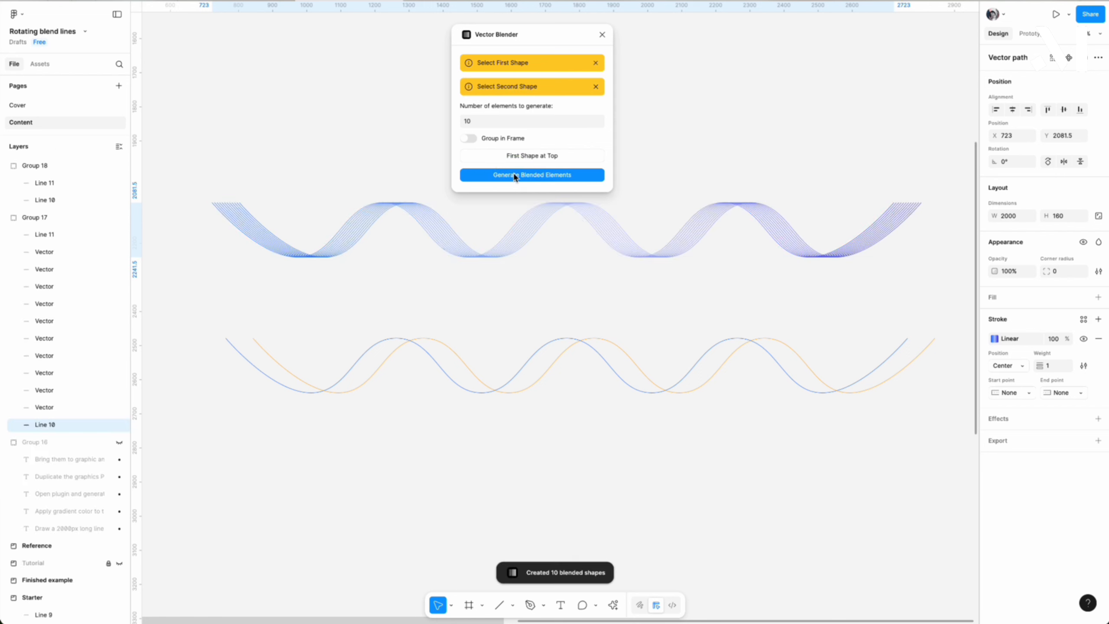
# Generate 10 blended elements between the lower blue and orange waves, and close the plugin.
pyautogui.click(517, 322)
pyautogui.keyDown('super'); pyautogui.click(418, 348); pyautogui.keyUp('super')
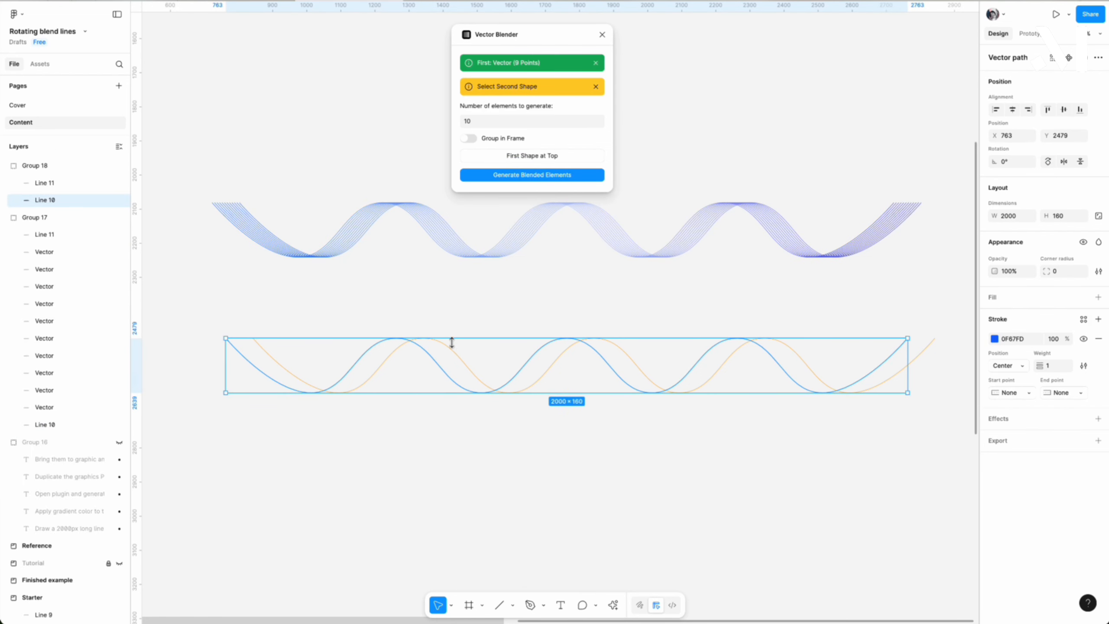
pyautogui.click(515, 177)
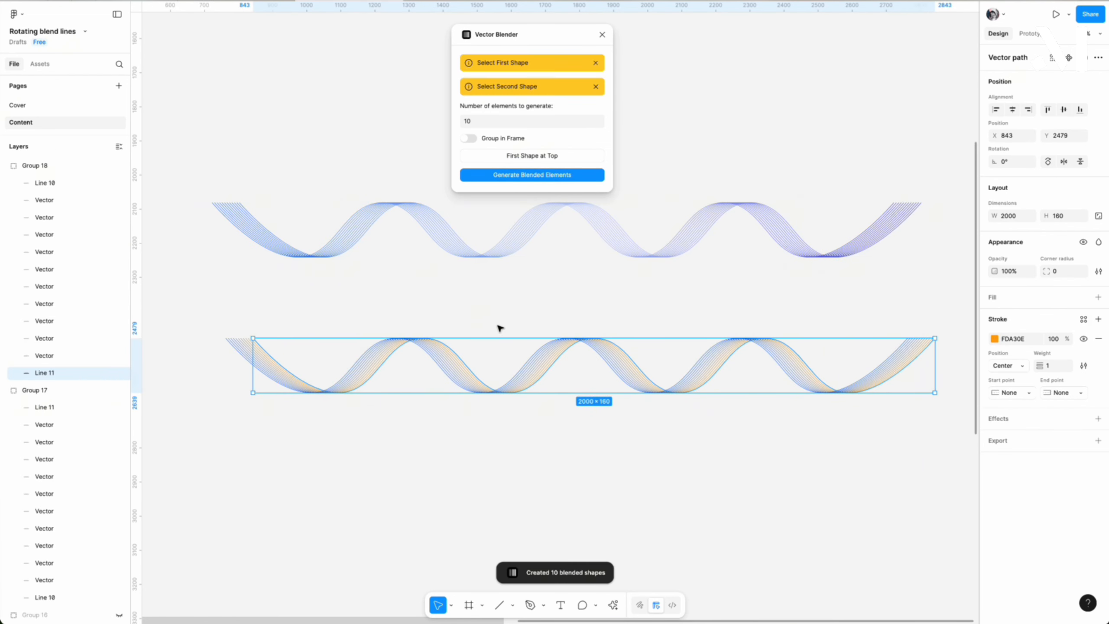
pyautogui.click(603, 36)
pyautogui.click(681, 474)
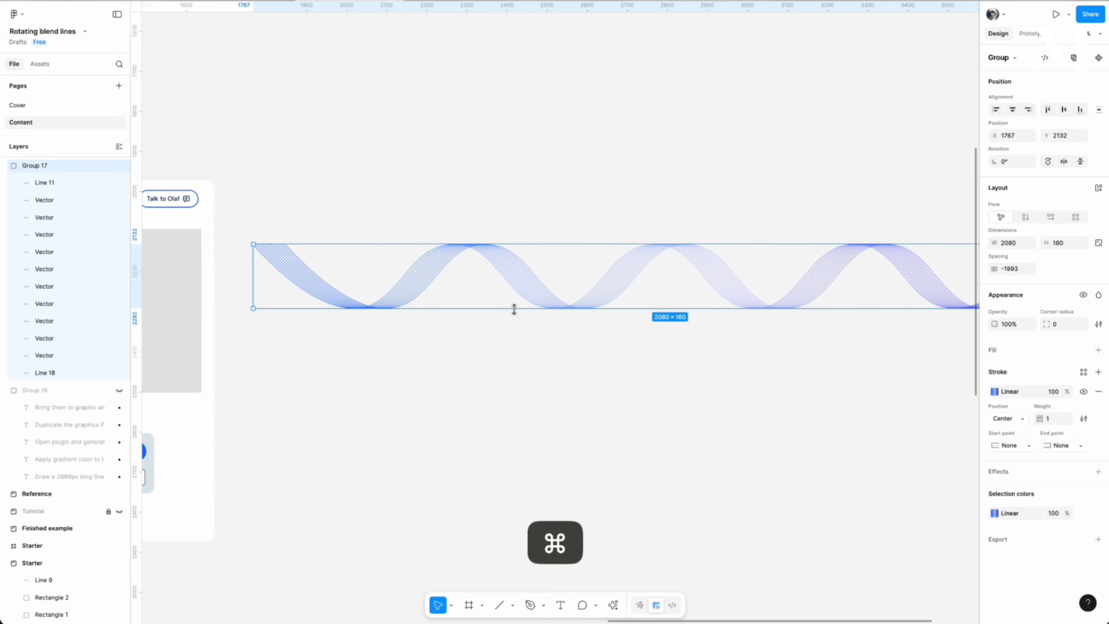
# Duplicate the blended gradient wave group in place and flip the copy vertically.
pyautogui.press('super+d')
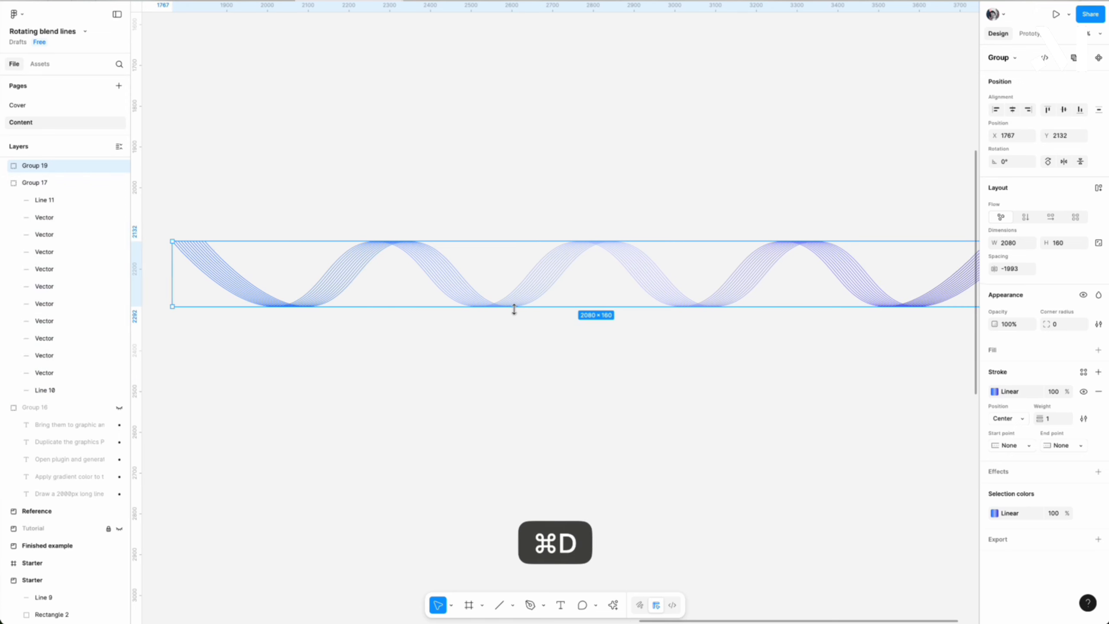
pyautogui.hotkey('shift', 'v')
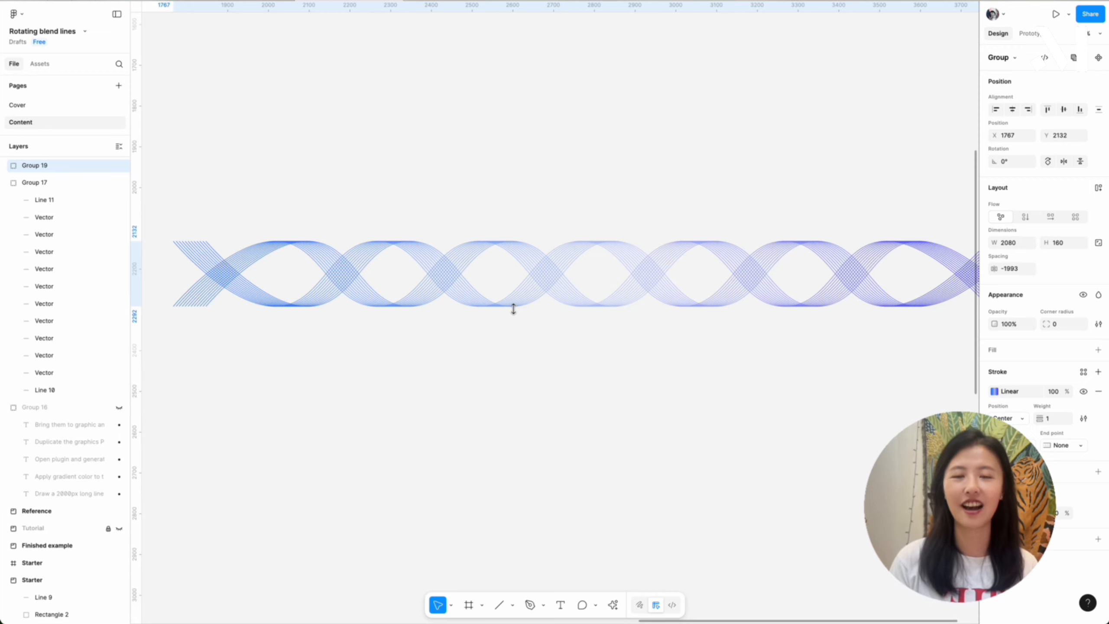
pyautogui.click(501, 211)
# Group the gradient wave together with its flipped copy.
pyautogui.scroll(-3, 502, 211)
pyautogui.moveTo(463, 165); pyautogui.dragTo(585, 350)
pyautogui.press('super+g')
# Move the combined wave group into the Graphics frame of the separate Starter copy and center it there.
pyautogui.hscroll(-4, 585, 350)
pyautogui.click(597, 273)
pyautogui.press('super+x')
pyautogui.hscroll(-5, 601, 305)
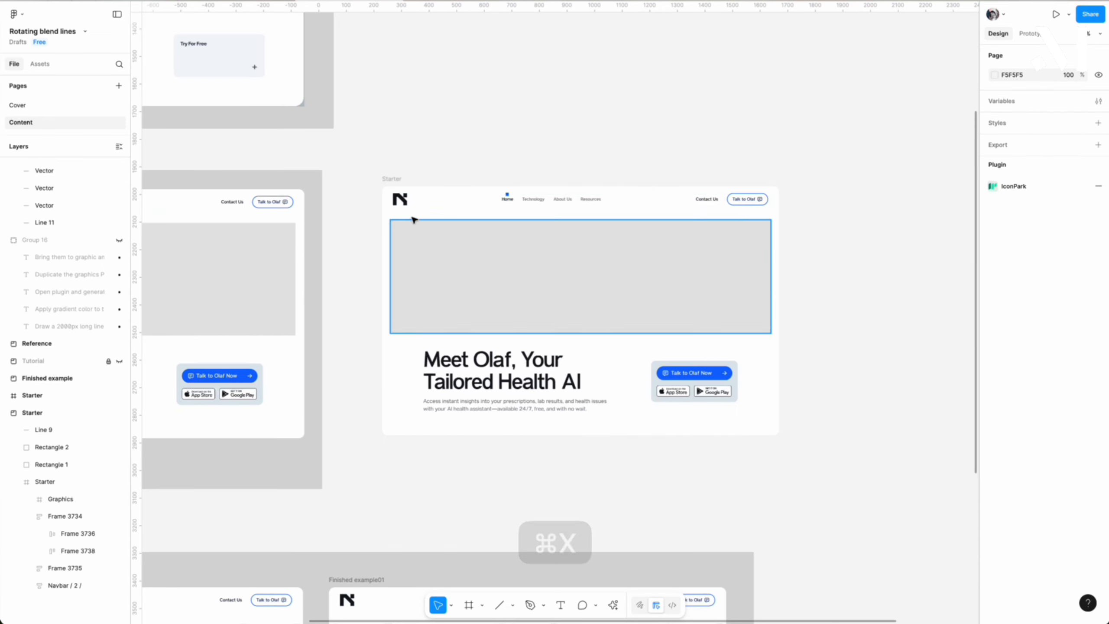
pyautogui.click(413, 217)
pyautogui.scroll(2, 491, 248)
pyautogui.click(491, 248)
pyautogui.press('super+v')
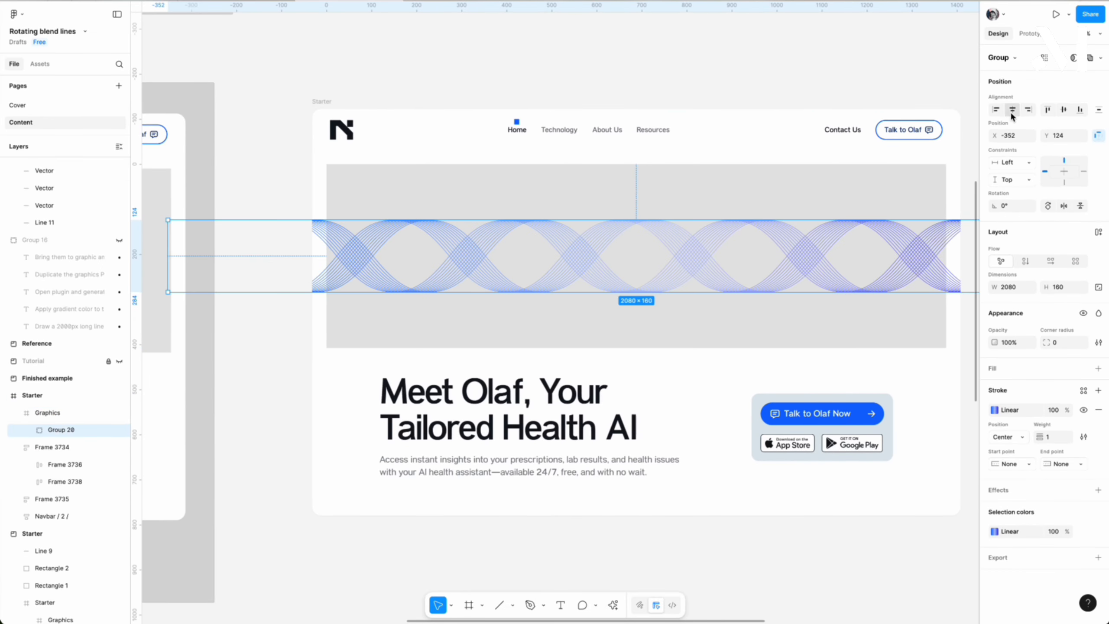
# Remove the grey fill from the Graphics frame and select the wave group inside it.
pyautogui.click(752, 193)
pyautogui.click(1098, 407)
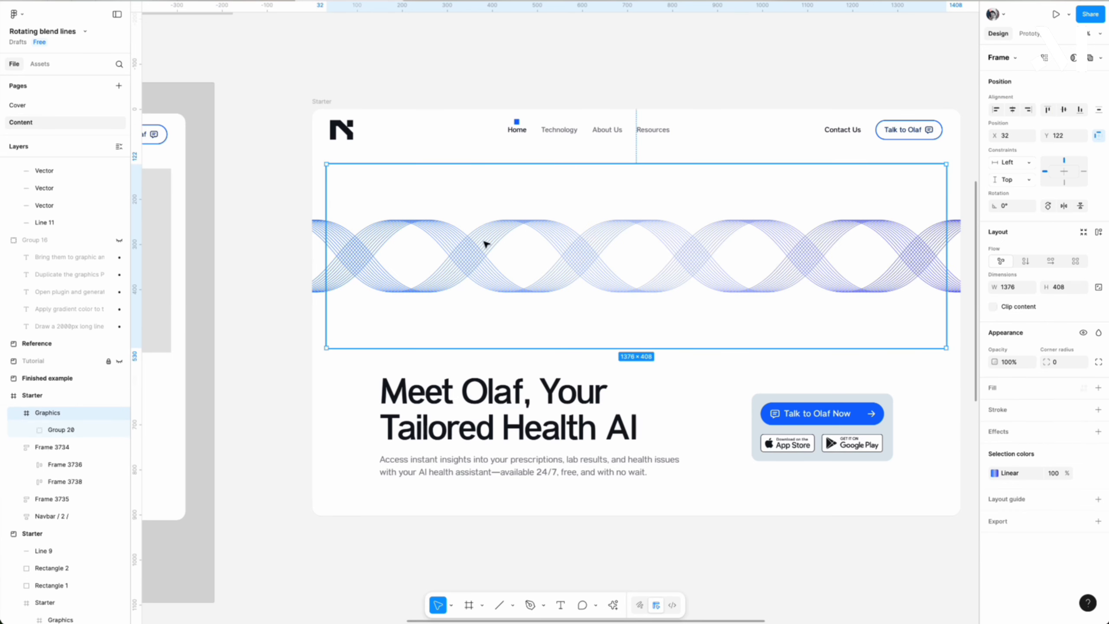
pyautogui.click(476, 236)
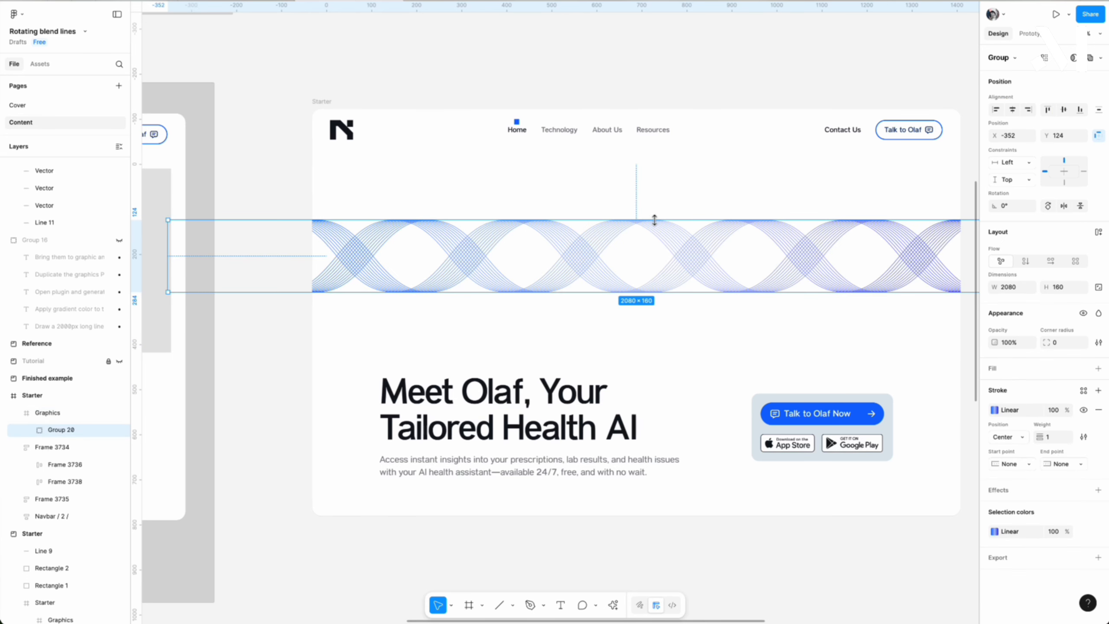
# Resize the wave group symmetrically about its center to 3300 px wide and 256 px high.
pyautogui.moveTo(654, 215); pyautogui.dragTo(652, 198)
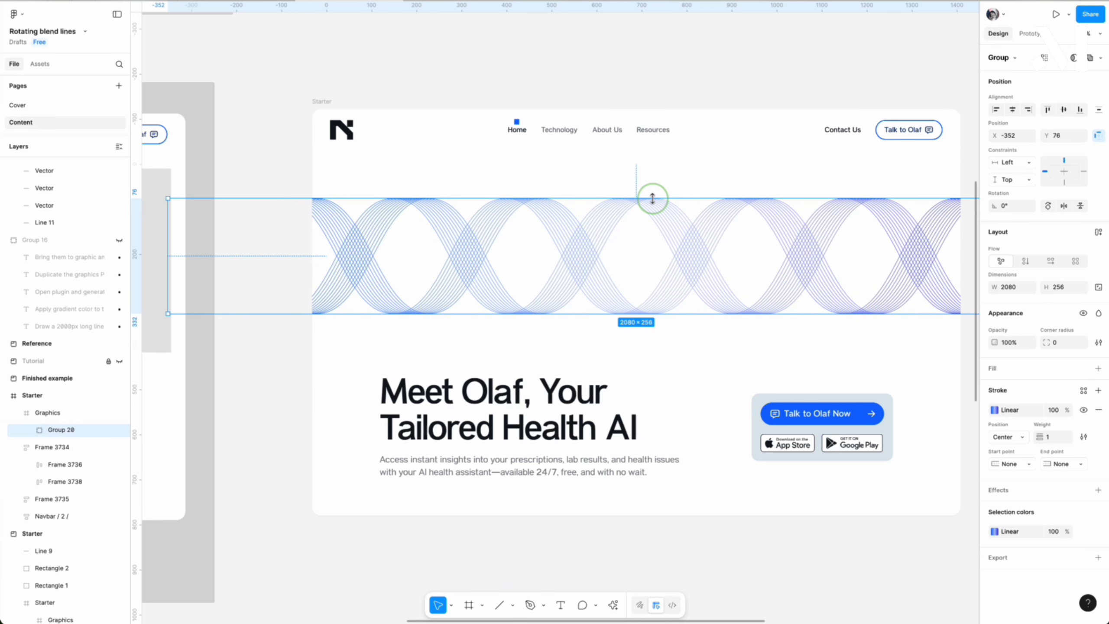
pyautogui.moveTo(843, 245); pyautogui.dragTo(971, 243)
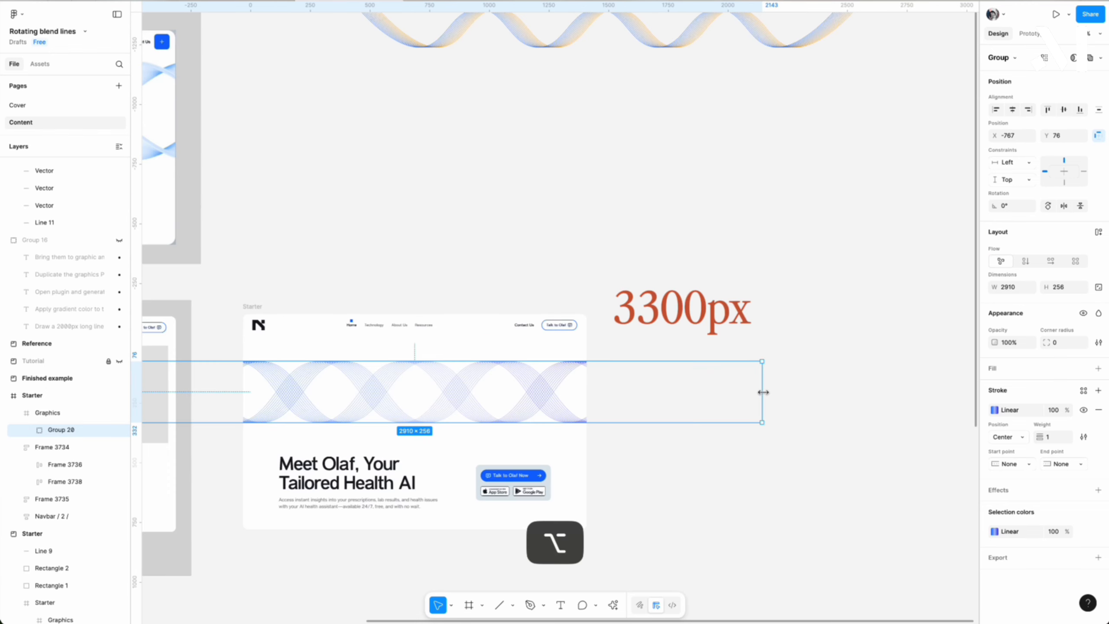
pyautogui.moveTo(763, 392); pyautogui.dragTo(808, 392)
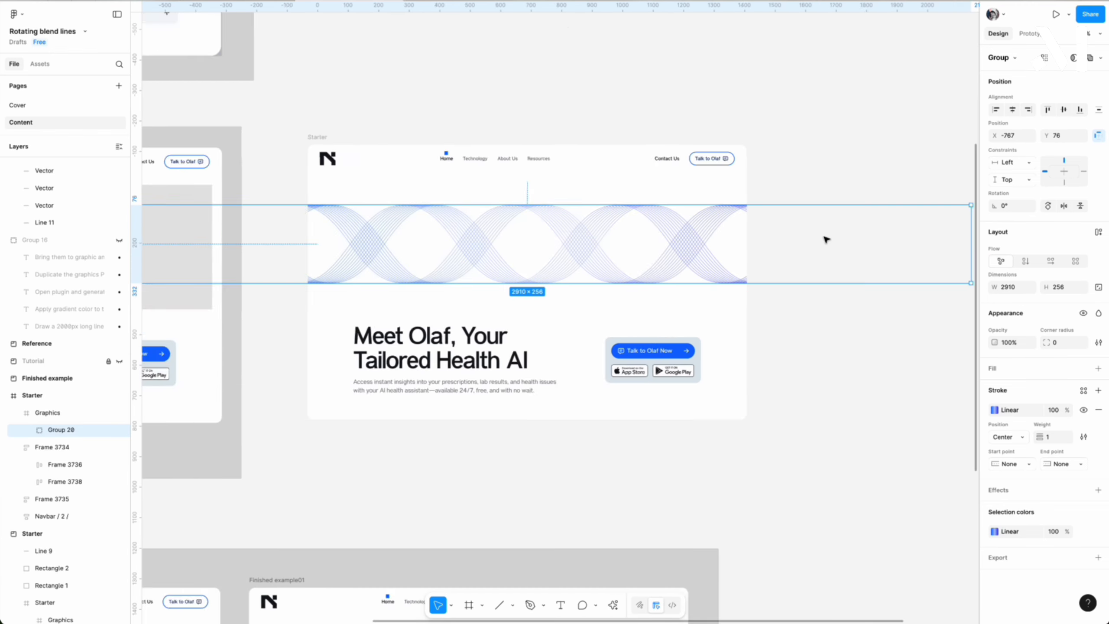
pyautogui.scroll(-3, 722, 238)
pyautogui.hscroll(-5, 722, 238)
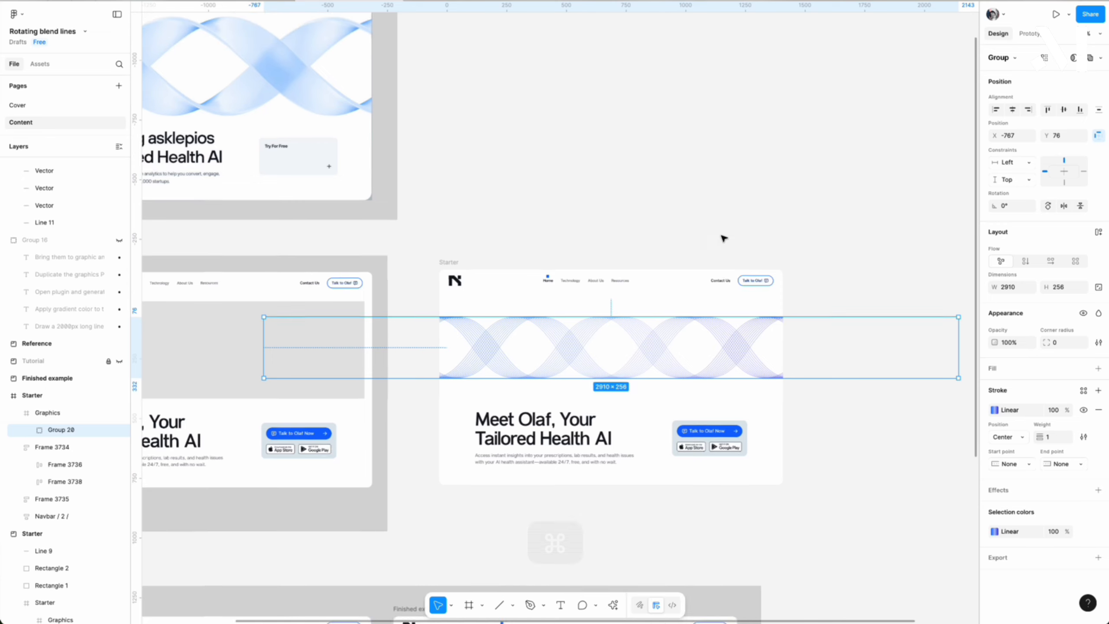
pyautogui.scroll(2, 723, 238)
pyautogui.hscroll(5, 723, 406)
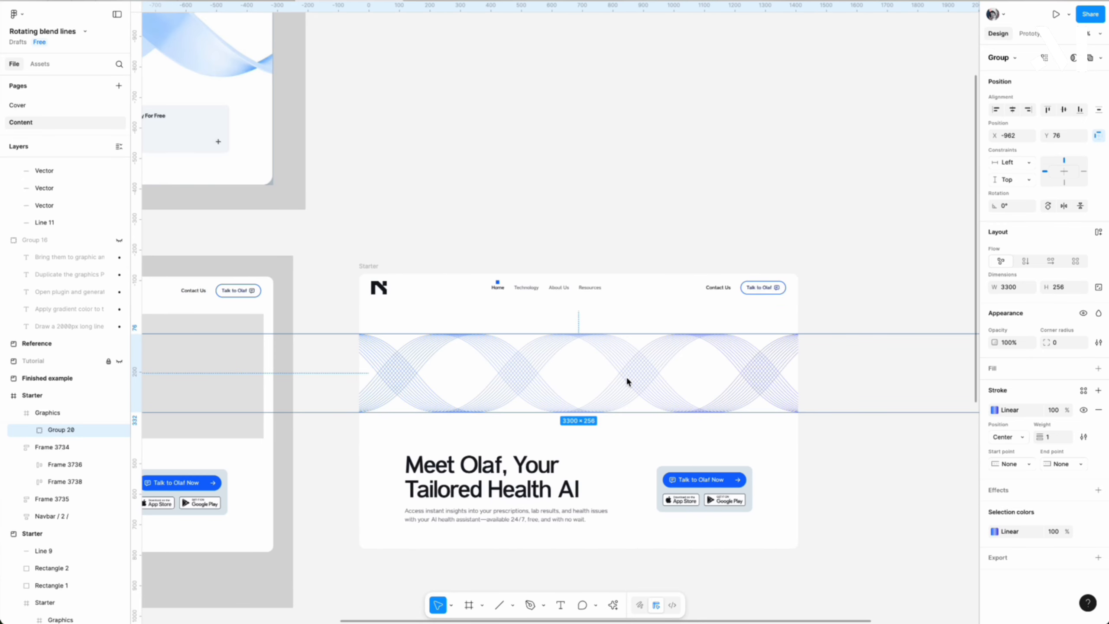
# Scale the wave group by 1.5 from its center point and inspect where the line ends overlap.
pyautogui.press('k')
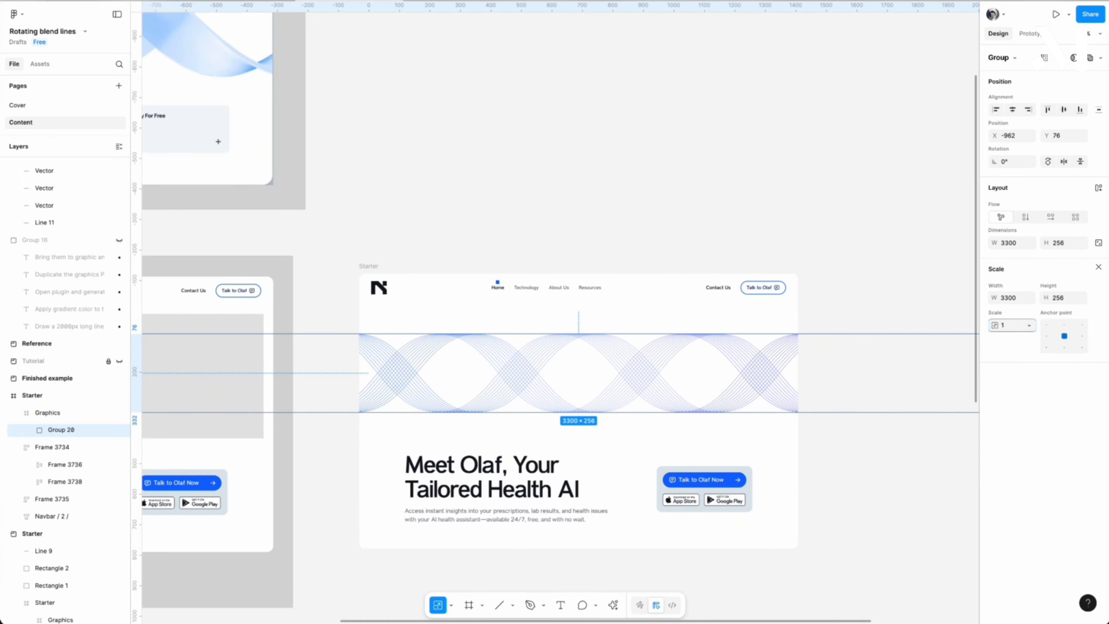
pyautogui.write('1.5')
pyautogui.press('Return')
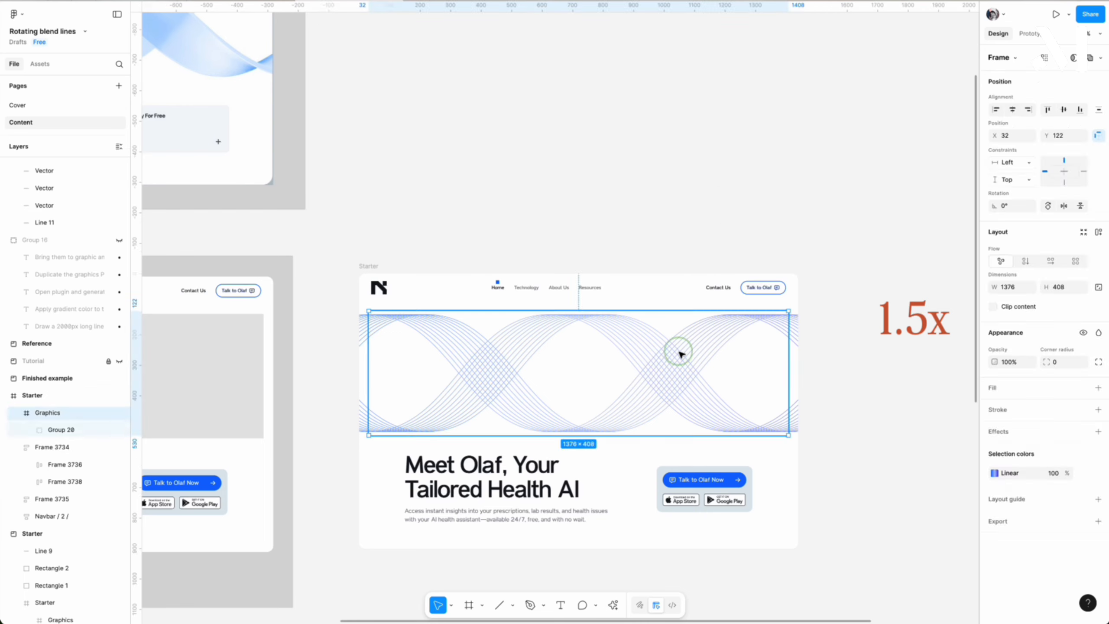
pyautogui.click(738, 175)
pyautogui.scroll(-2, 704, 212)
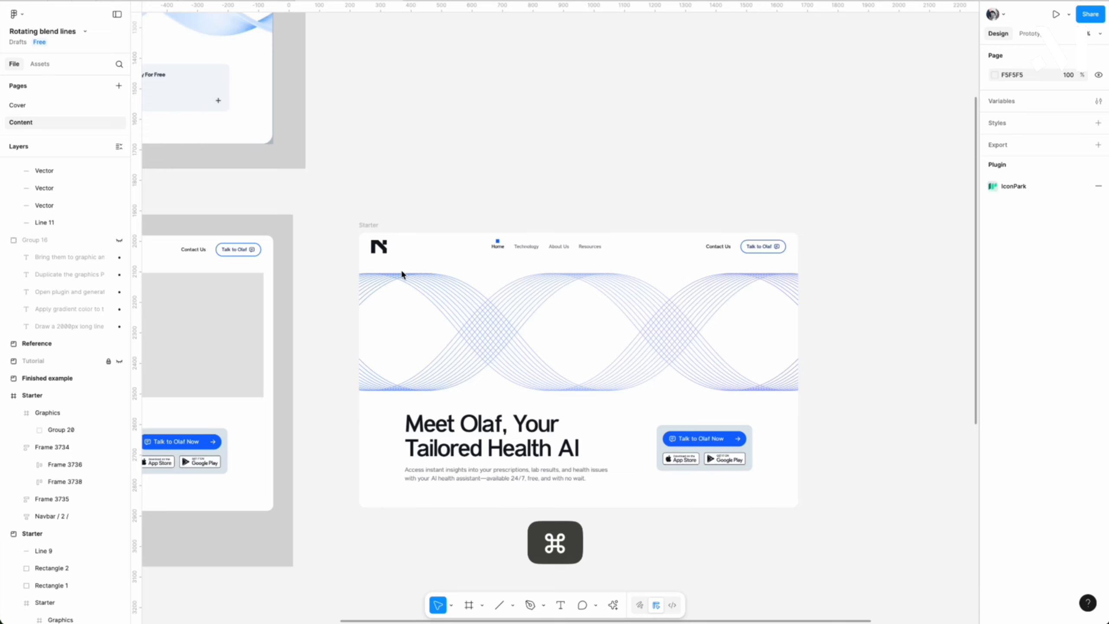
pyautogui.scroll(5, 402, 271)
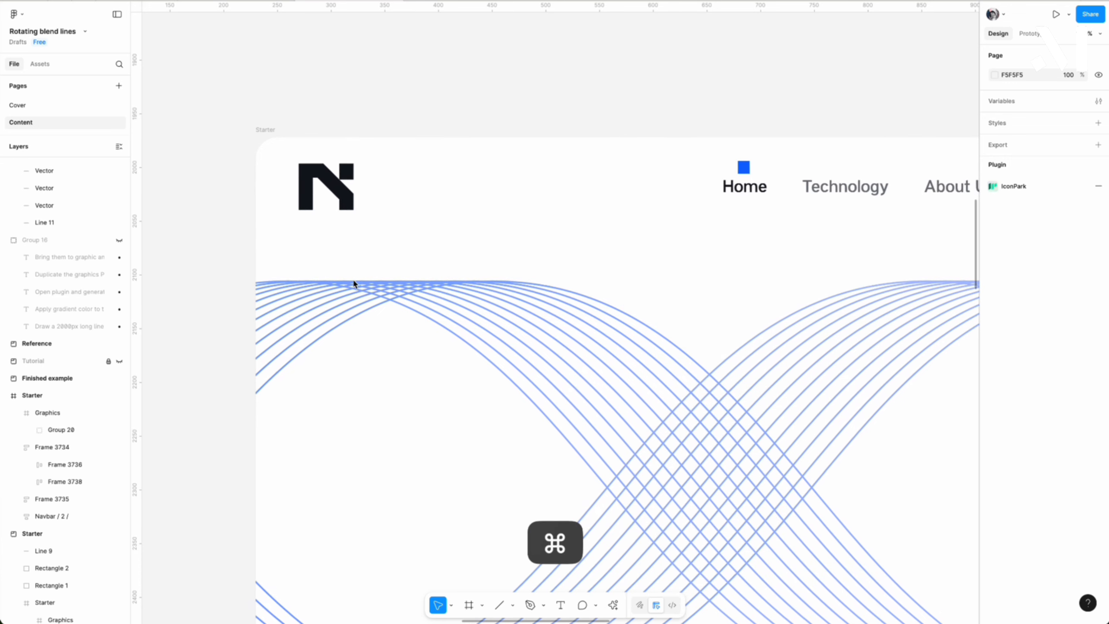
pyautogui.scroll(-6, 411, 280)
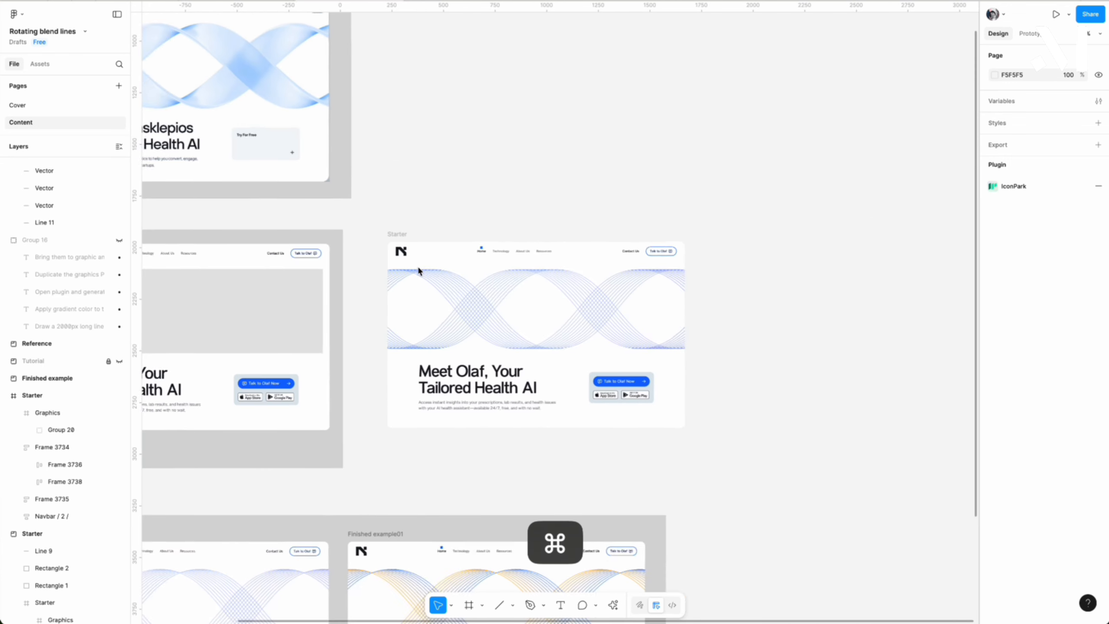
# Copy one of the two wave groups inside the Graphics frame and paste it onto an empty canvas area.
pyautogui.scroll(5, 420, 160)
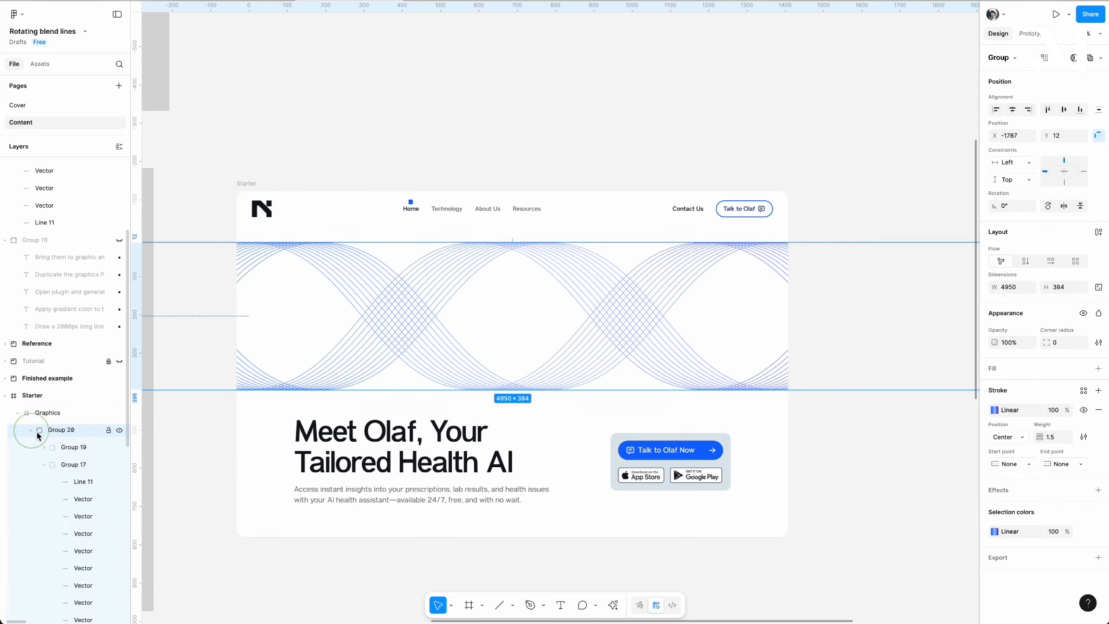
pyautogui.click(44, 463)
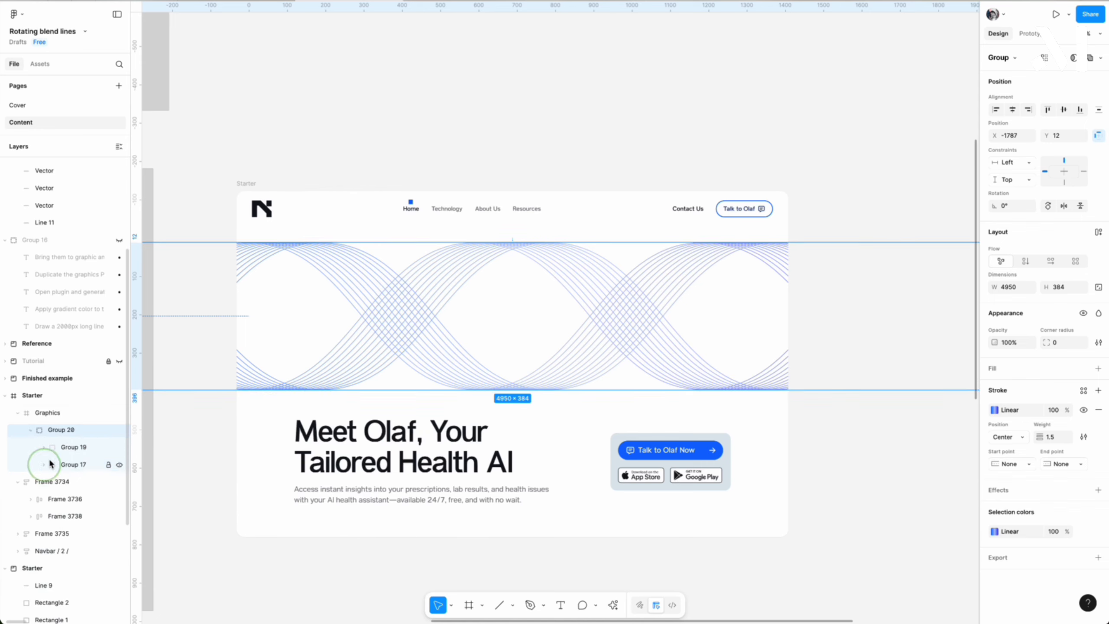
pyautogui.press('super+c')
pyautogui.scroll(-5, 286, 301)
pyautogui.scroll(-5, 565, 304)
pyautogui.press('super+v')
pyautogui.hscroll(-1, 584, 330)
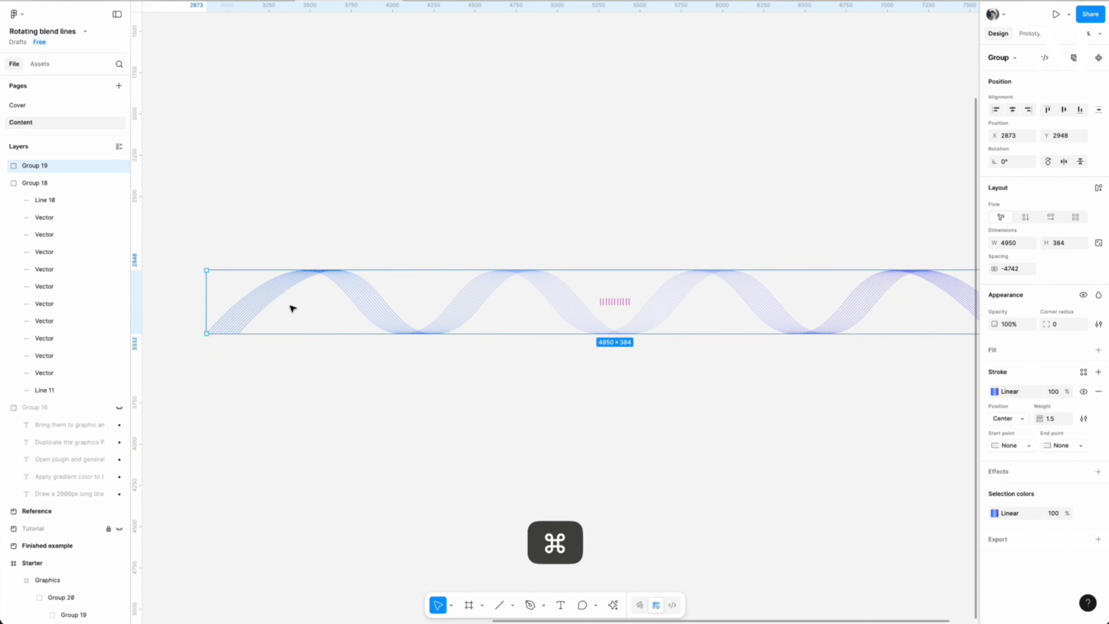
# Delete all intermediate blend vectors from the pasted wave group, keeping only the two outer lines.
pyautogui.scroll(4, 290, 306)
pyautogui.click(4, 167)
pyautogui.click(30, 201)
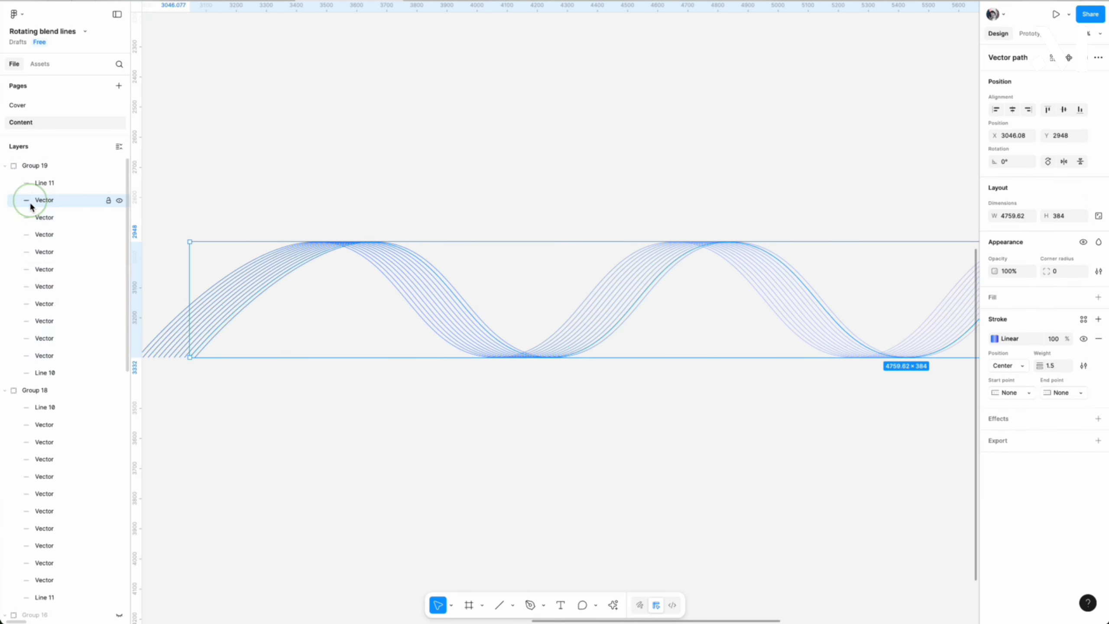
pyautogui.keyDown('shift'); pyautogui.click(56, 356); pyautogui.keyUp('shift')
pyautogui.press('Delete')
# Use the Shape builder on the two outer wave lines to create six separate shapes from the enclosed areas between their crossings.
pyautogui.click(50, 182)
pyautogui.keyDown('shift'); pyautogui.click(53, 201); pyautogui.keyUp('shift')
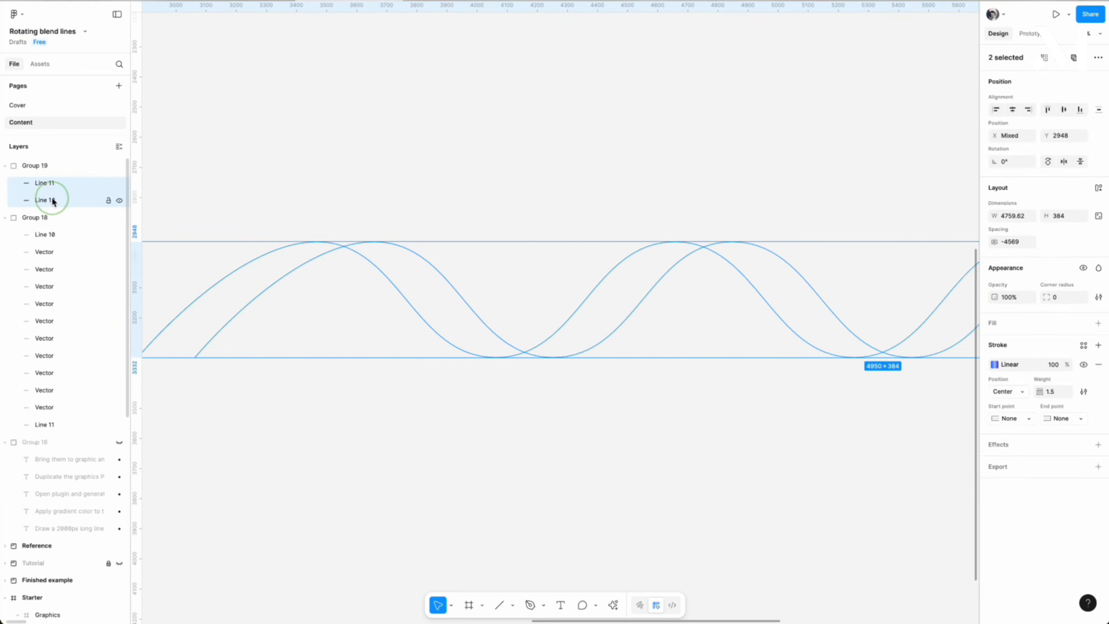
pyautogui.press('Return')
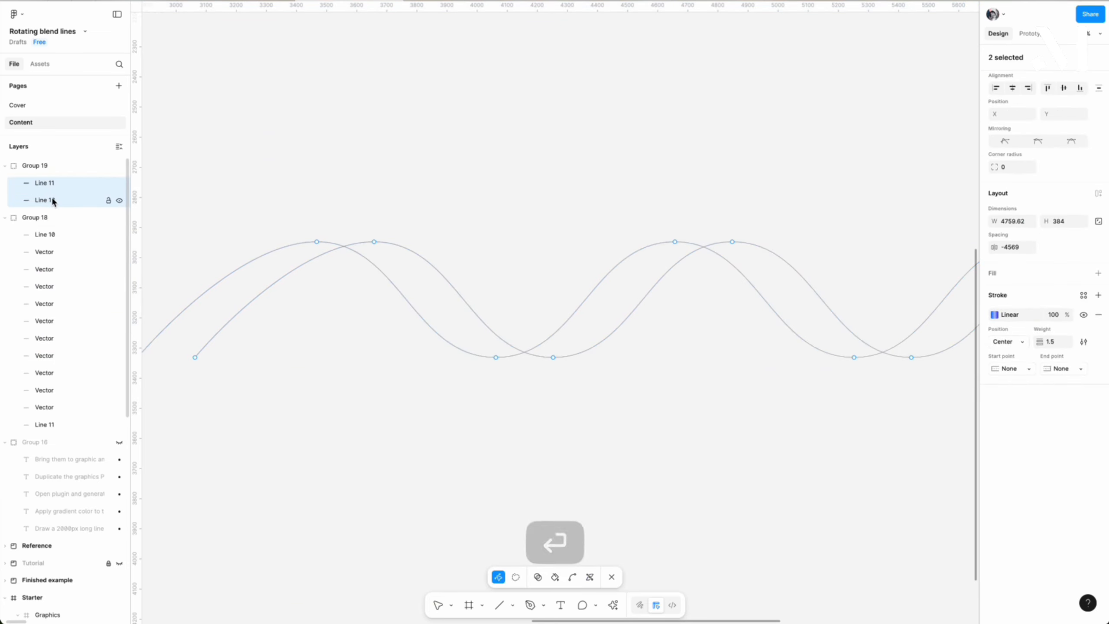
pyautogui.scroll(-3, 514, 362)
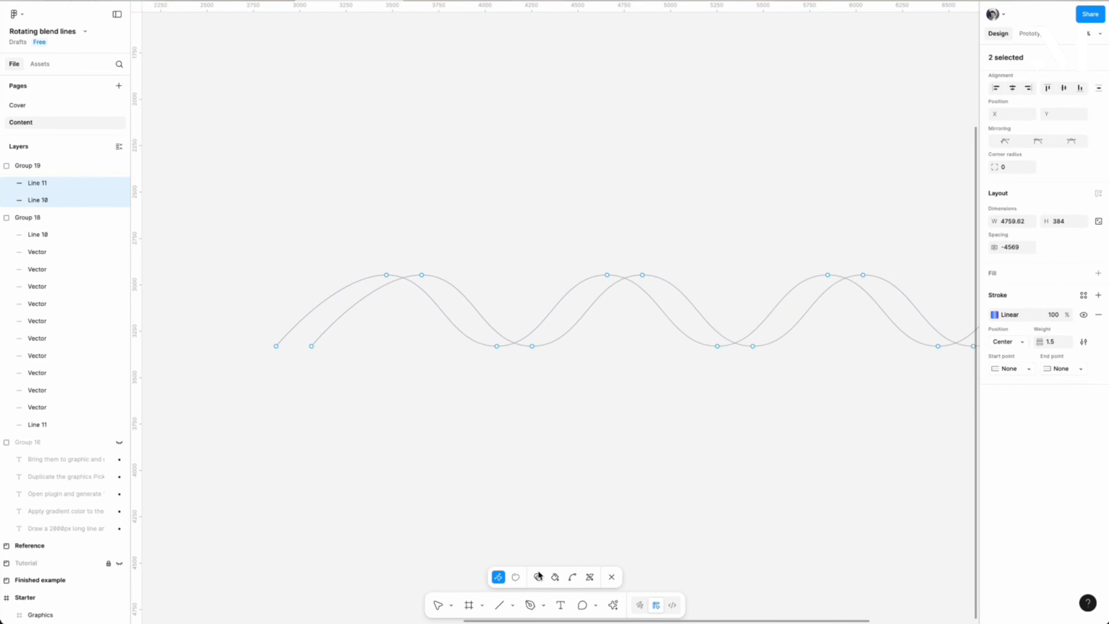
pyautogui.click(479, 319)
pyautogui.hscroll(4, 498, 322)
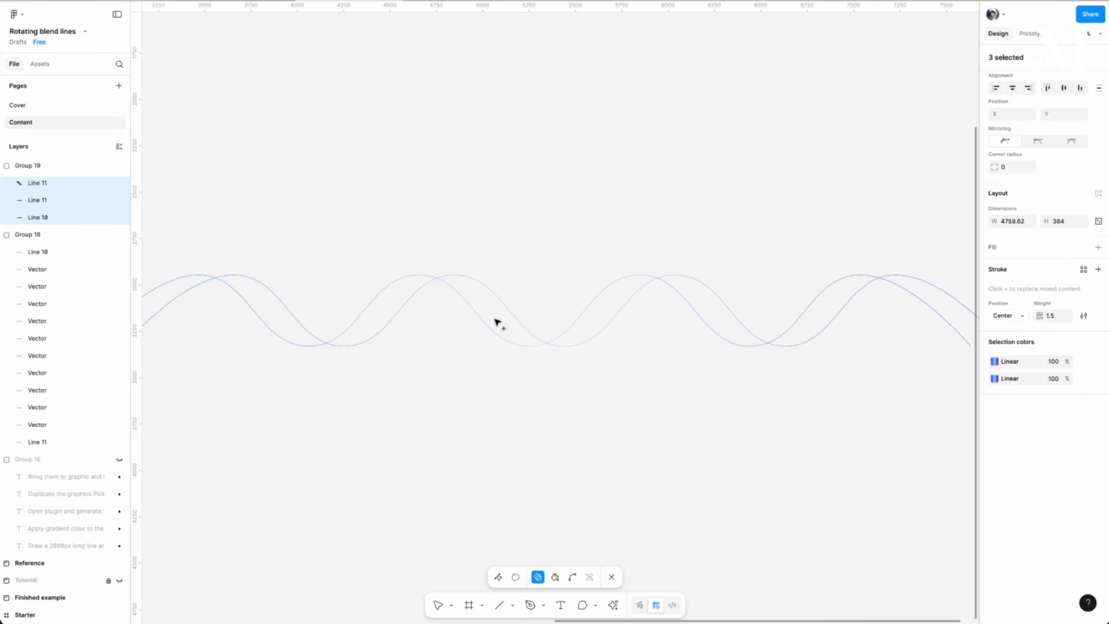
pyautogui.click(383, 311)
pyautogui.click(495, 318)
pyautogui.click(610, 315)
pyautogui.click(714, 312)
pyautogui.hscroll(5, 631, 310)
pyautogui.click(630, 310)
pyautogui.click(611, 577)
# Delete the two leftover wave lines and give the six remaining ribbon shapes a white FFFFFF fill.
pyautogui.hscroll(-1, 612, 577)
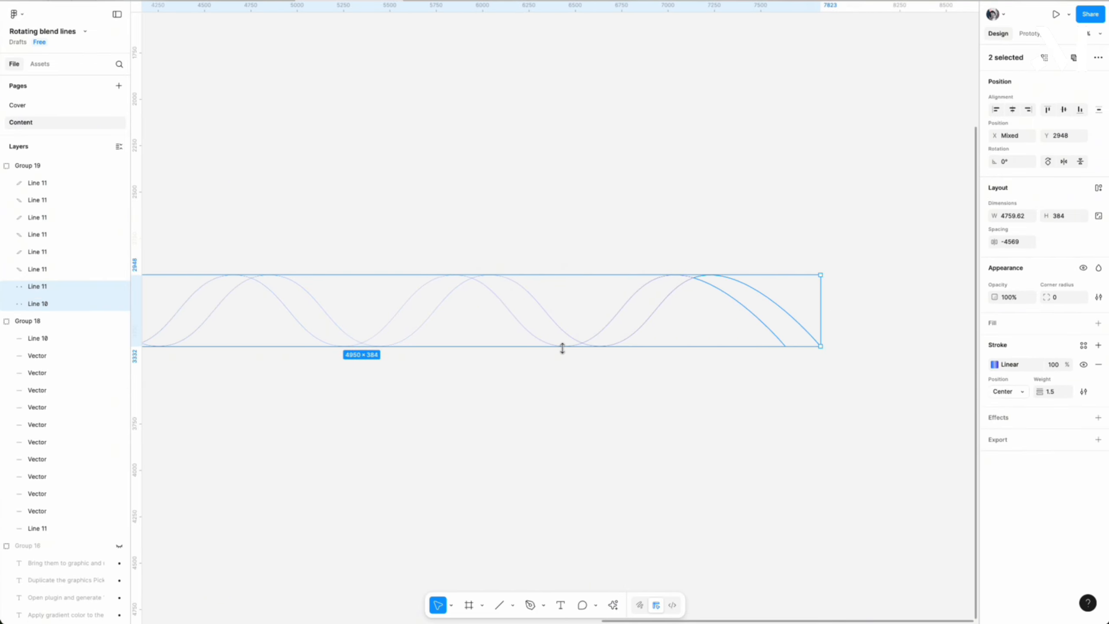
pyautogui.press('Delete')
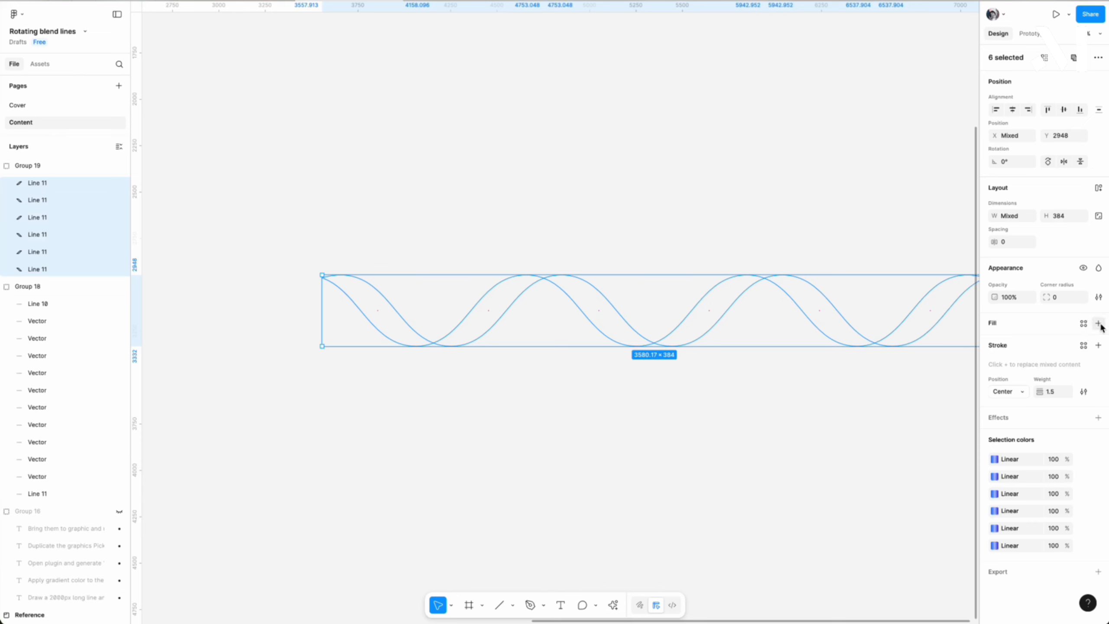
pyautogui.click(1098, 323)
pyautogui.click(801, 248)
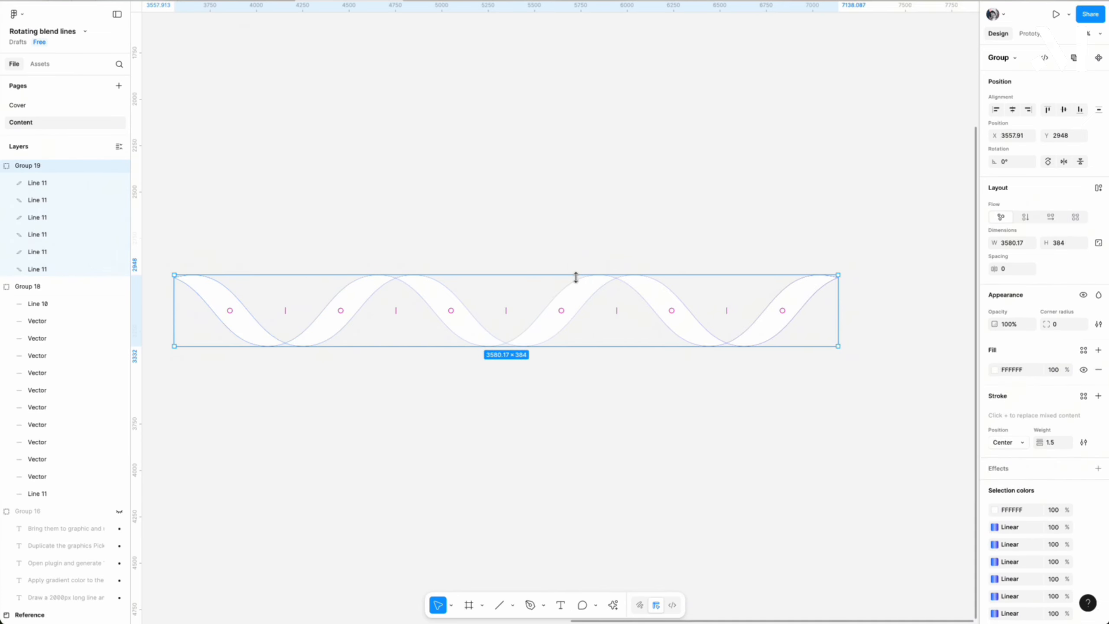
# Duplicate the ribbon shape group in place, flip the copy vertically, and group both together.
pyautogui.press('super+d')
pyautogui.hscroll(-3, 575, 277)
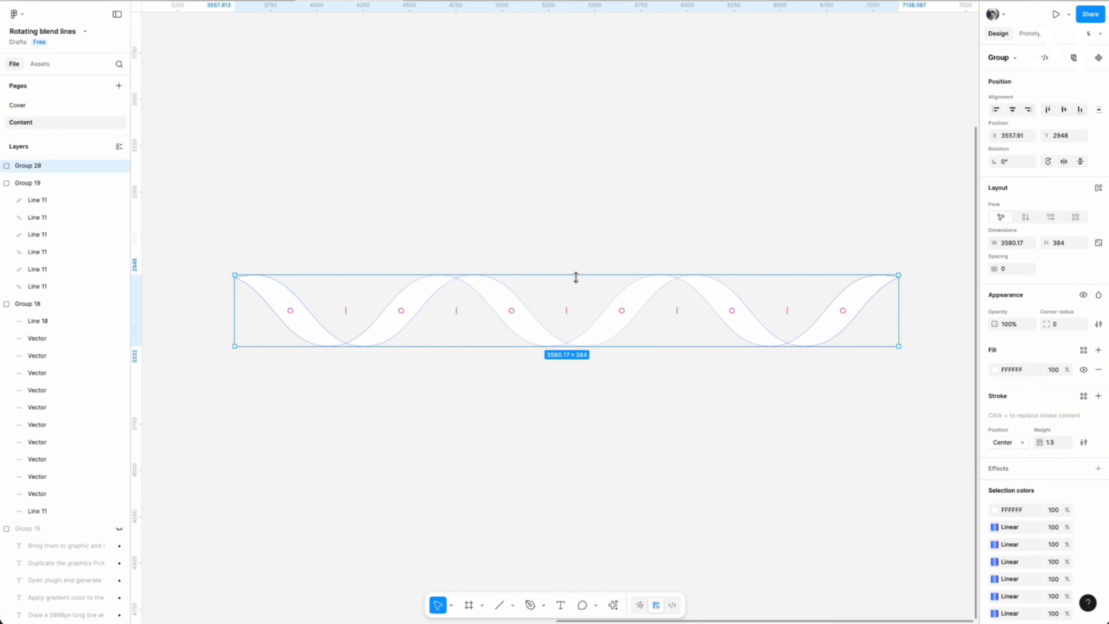
pyautogui.hotkey('shift', 'v')
pyautogui.moveTo(279, 223); pyautogui.dragTo(593, 445)
pyautogui.press('super+g')
pyautogui.click(488, 142)
pyautogui.scroll(-1, 491, 143)
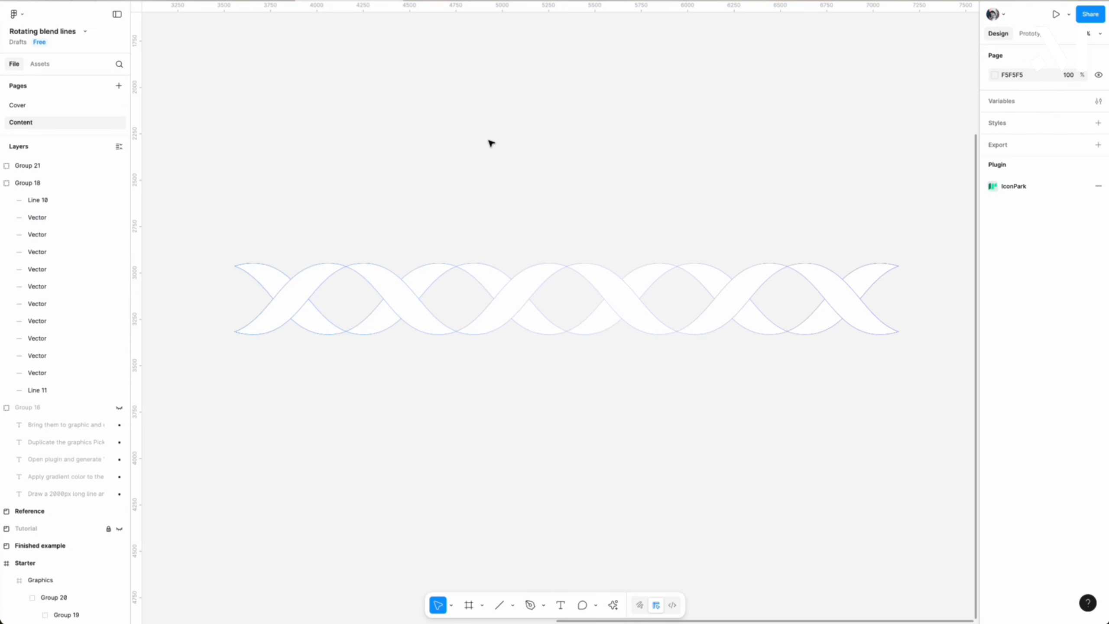
# Place the combined ribbon group in the Graphics frame beneath the wave group, naming its layer "mask".
pyautogui.hscroll(-4, 547, 310)
pyautogui.click(570, 301)
pyautogui.press('super+v')
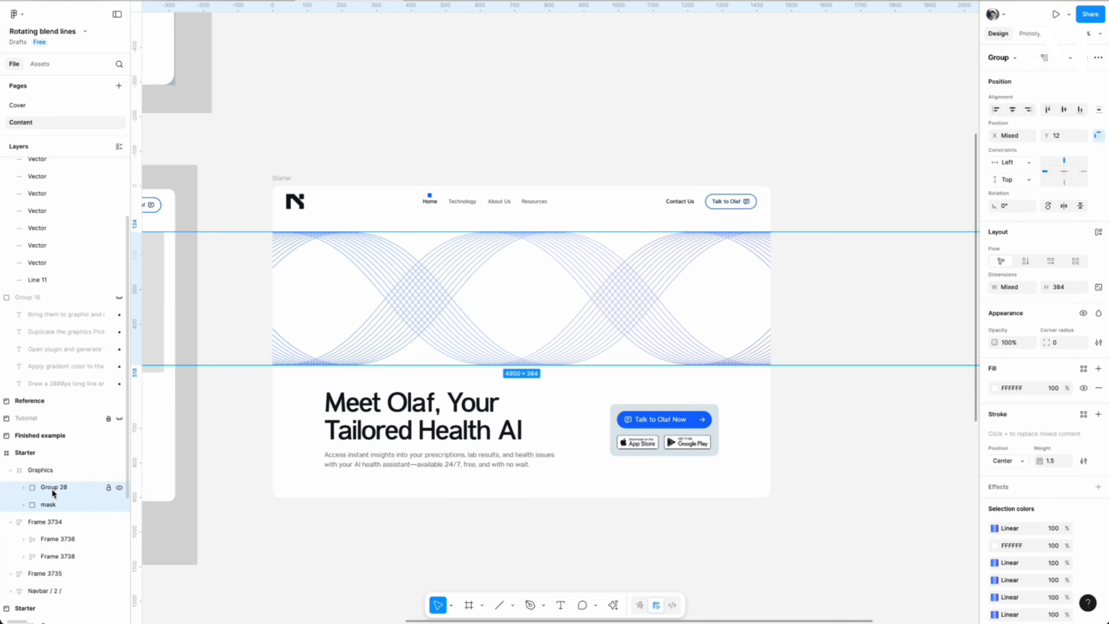
# Mask the wave group with the ribbon shapes in the Graphics frame and inspect the trimmed line edges.
pyautogui.rightClick(53, 488)
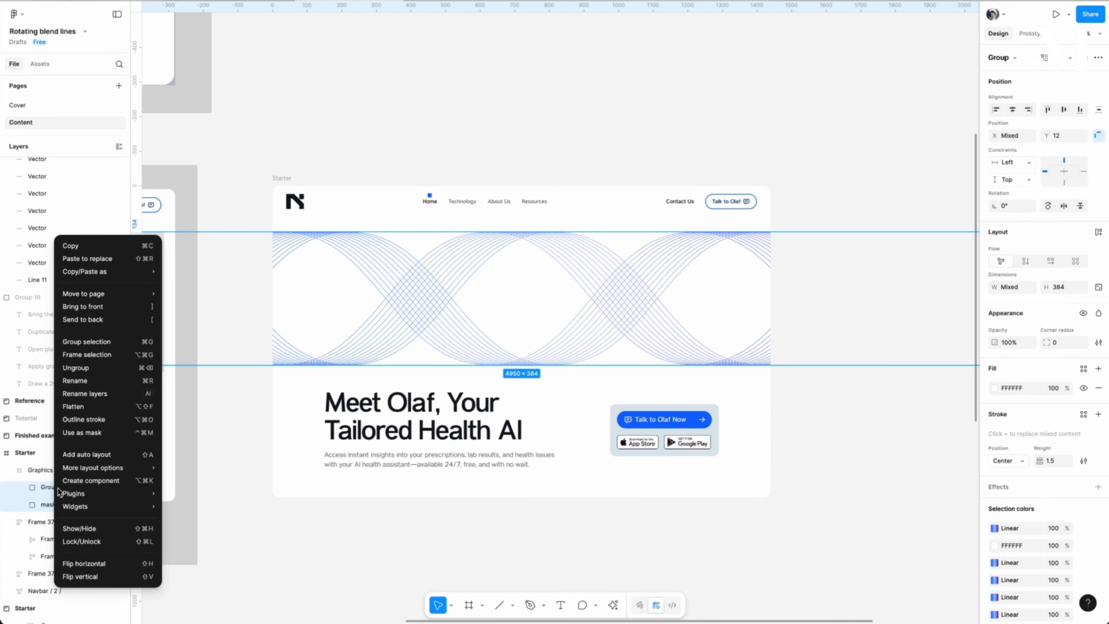
pyautogui.click(80, 437)
pyautogui.click(546, 56)
pyautogui.scroll(5, 300, 244)
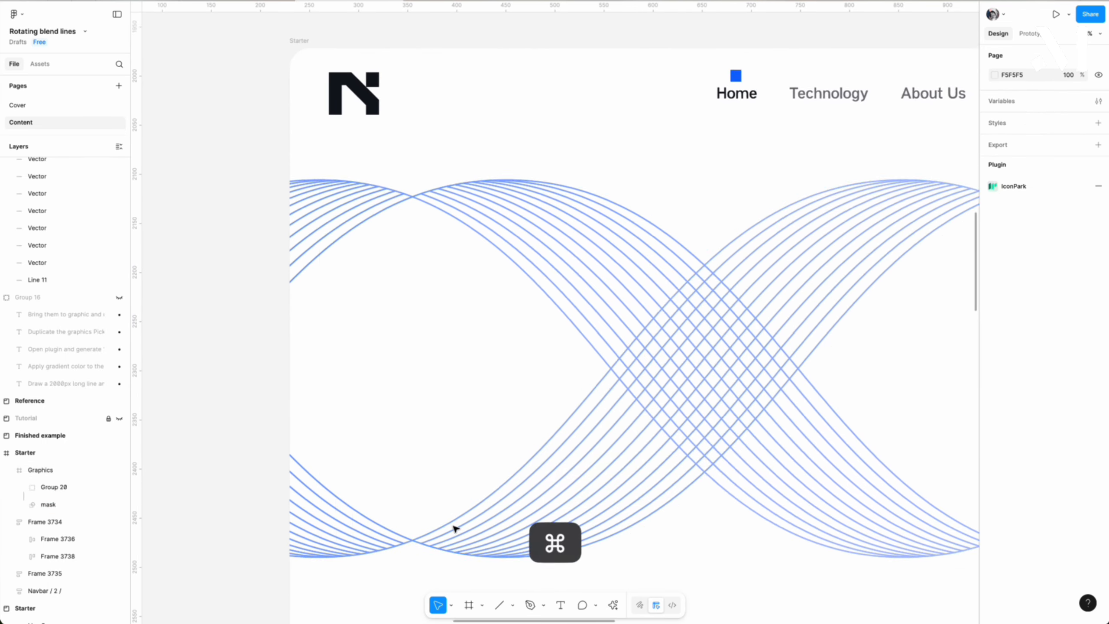
pyautogui.scroll(-5, 455, 528)
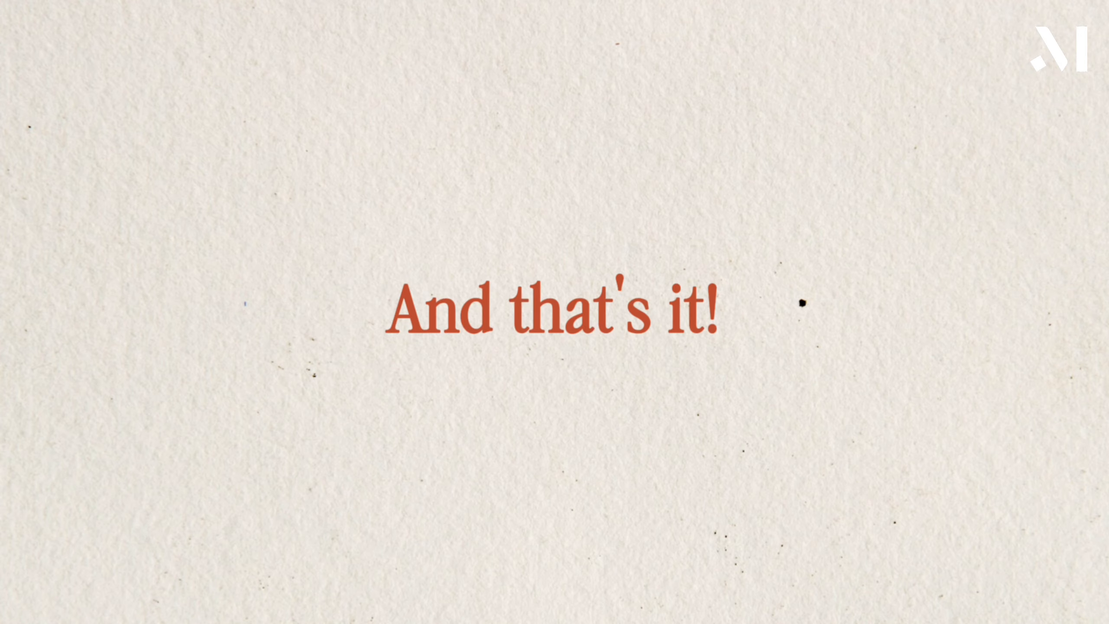